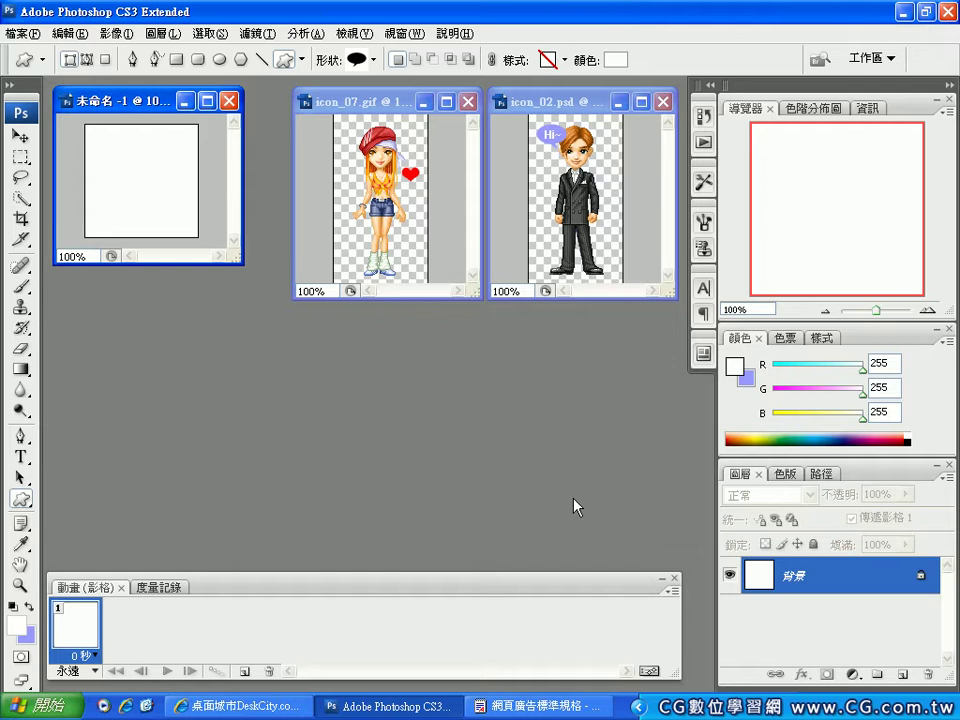
View the WordPad list of web ad sizes, switch to the DeskCity page in Internet Explorer and check the 魔玛视觉 link banner's image properties.
click(553, 708)
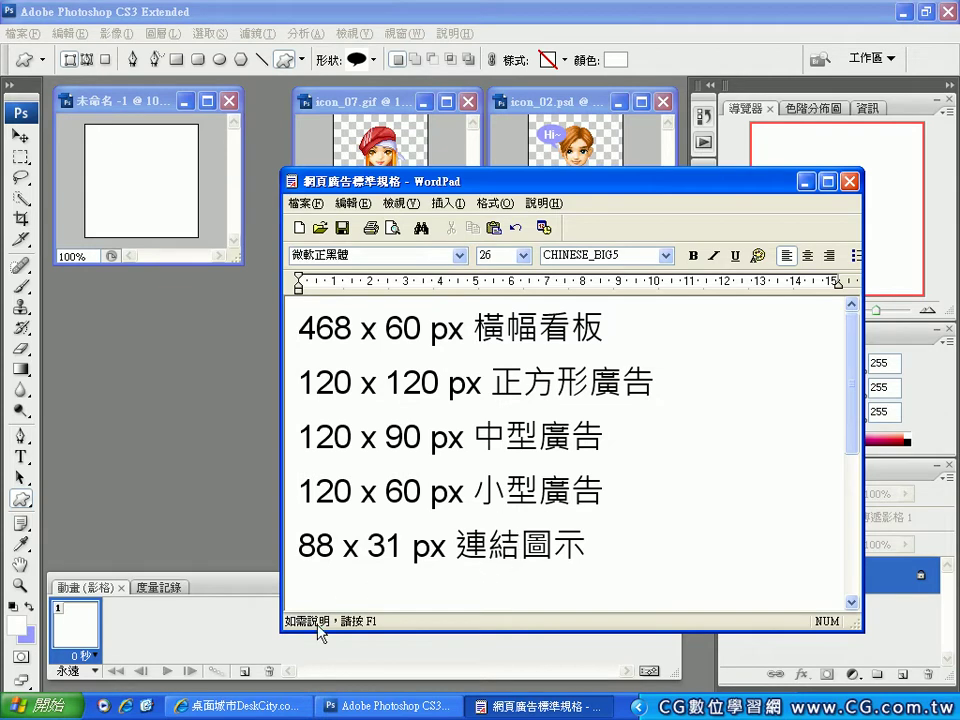
click(258, 708)
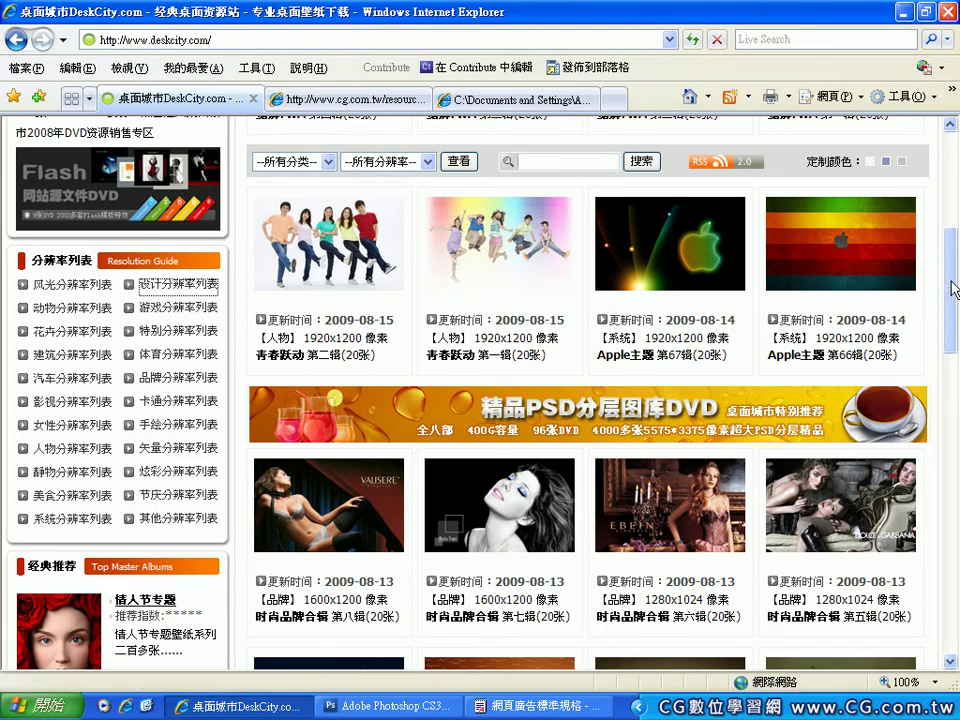
drag(955, 290, 950, 595)
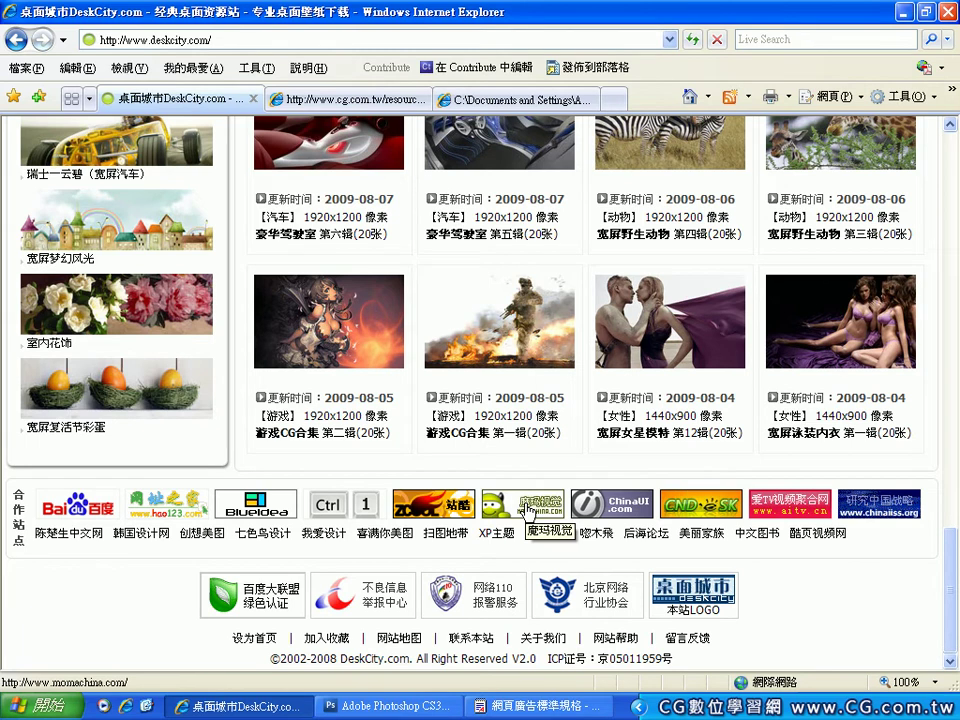
right_click(527, 508)
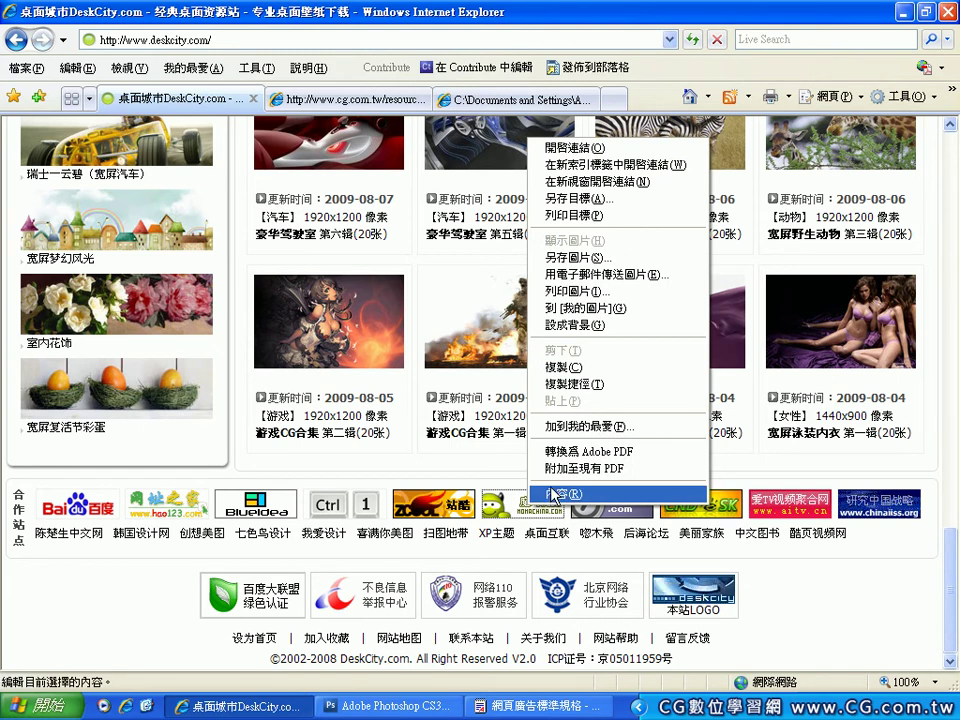
click(538, 494)
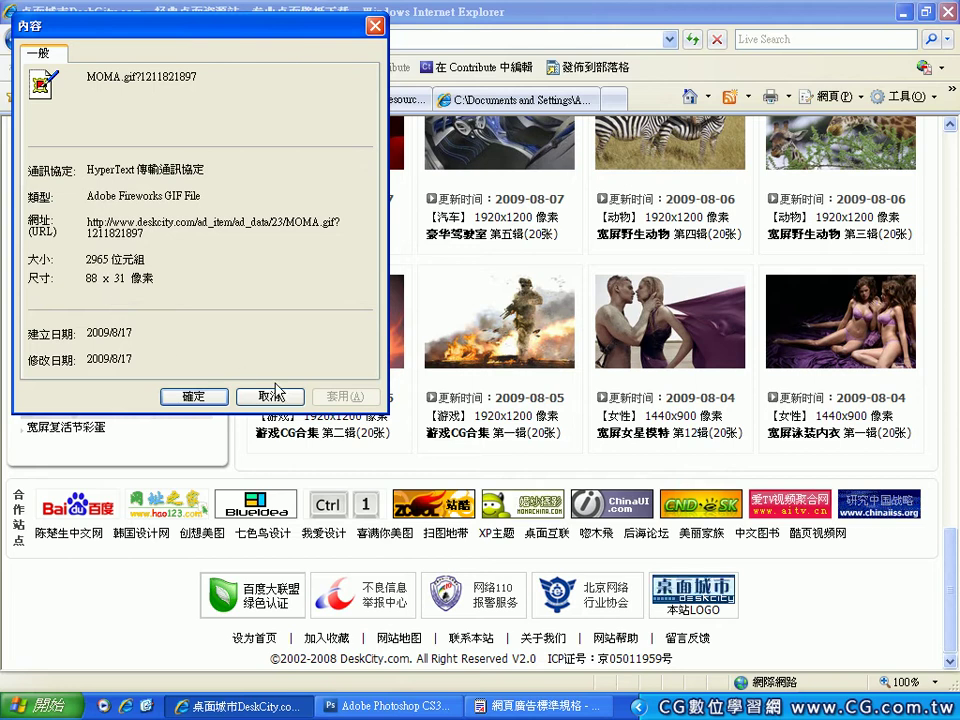
click(270, 397)
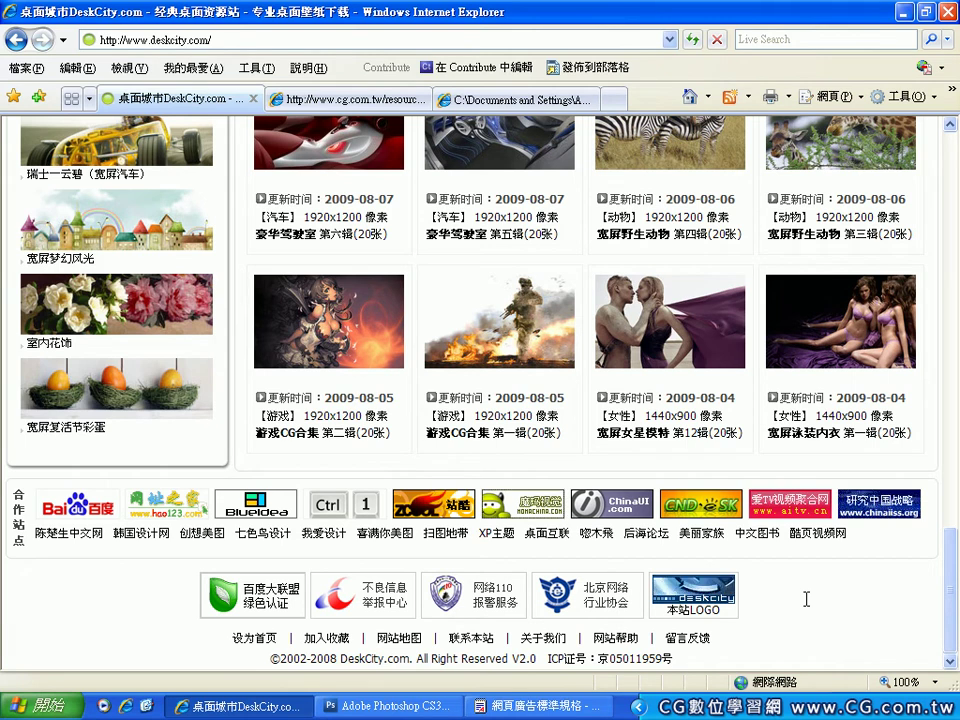
Review the standard ad sizes in the WordPad document 網頁廣告標準規格 and return to Photoshop.
click(409, 713)
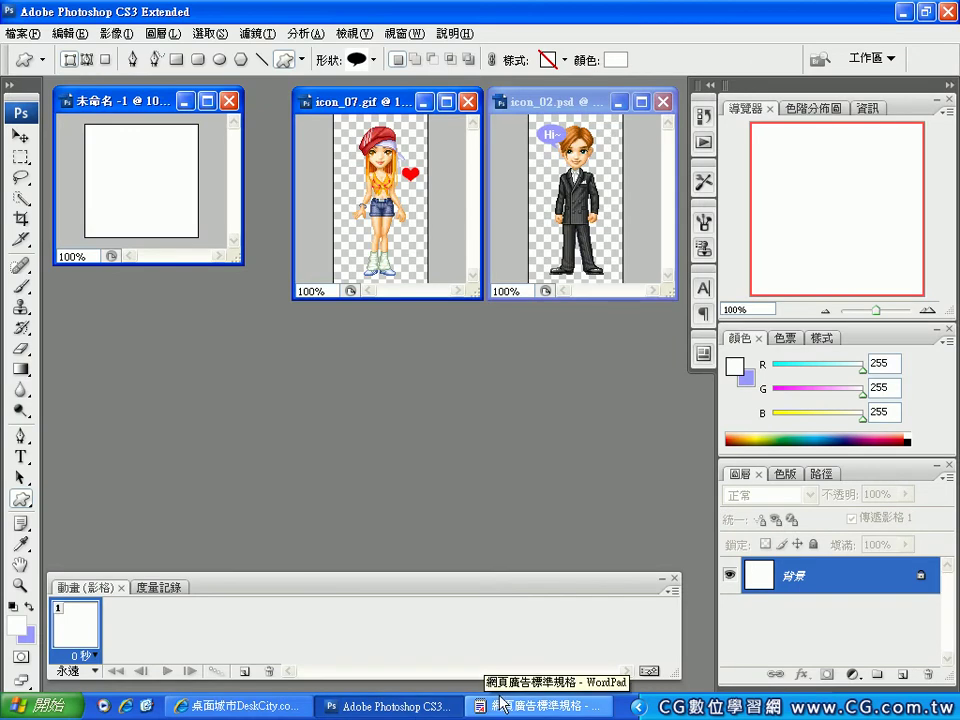
click(540, 706)
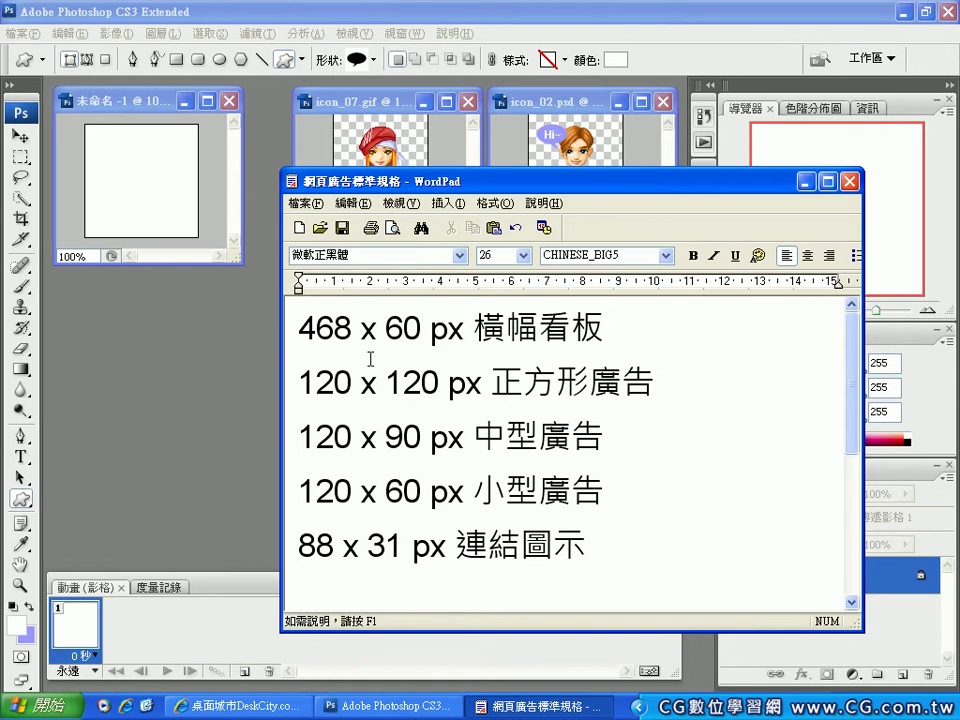
click(283, 12)
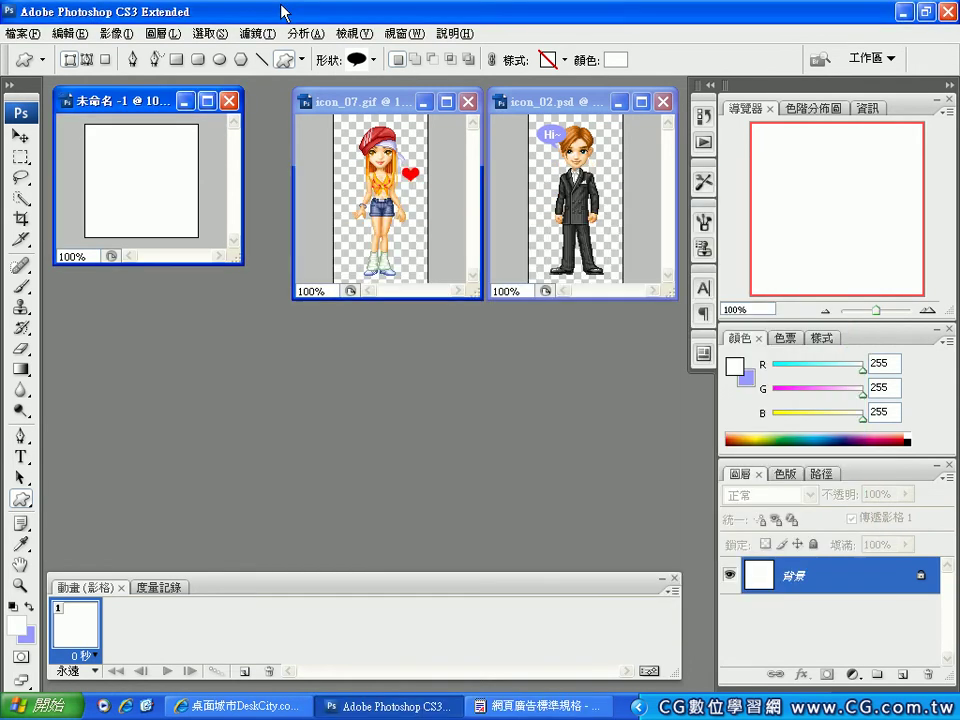
Close the blank untitled image, create a new 468 x 60 pixel document and place its window below the two icon images.
click(229, 100)
click(25, 36)
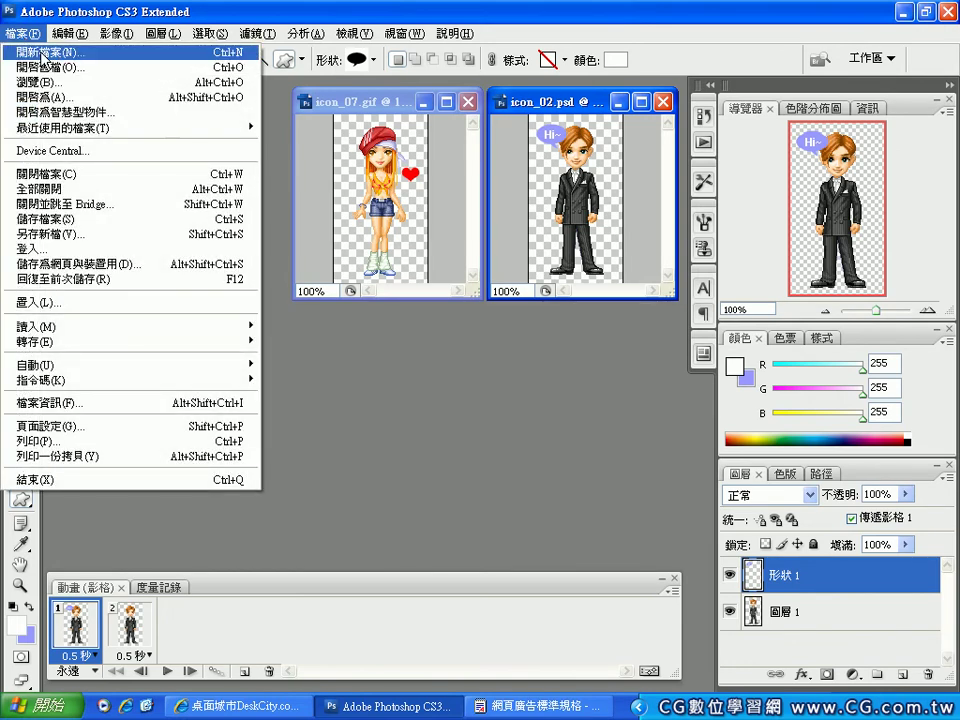
click(42, 56)
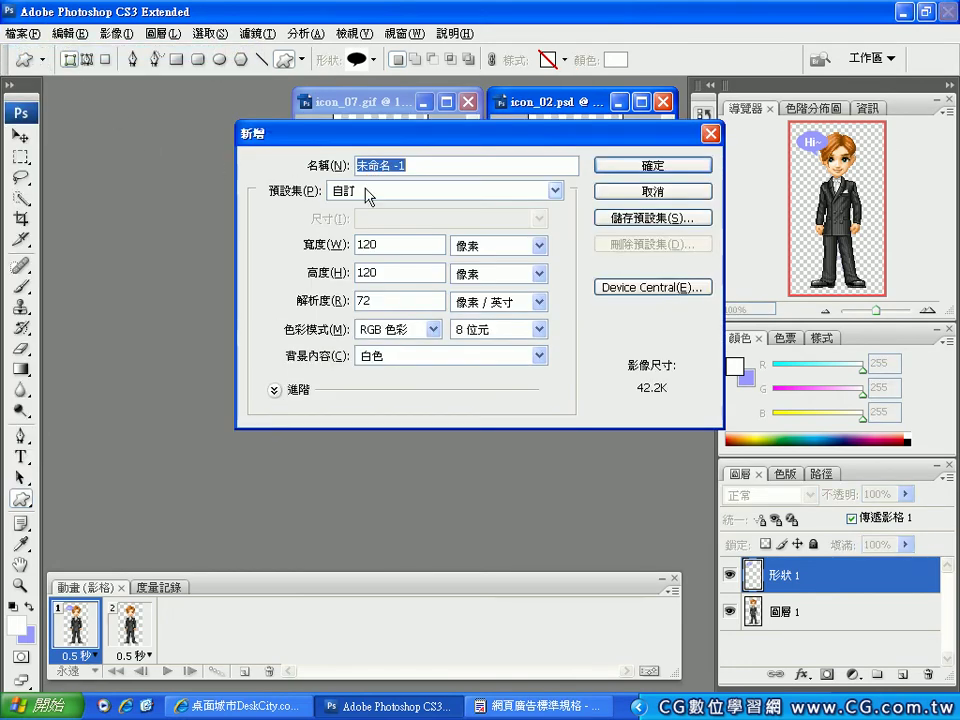
double_click(376, 243)
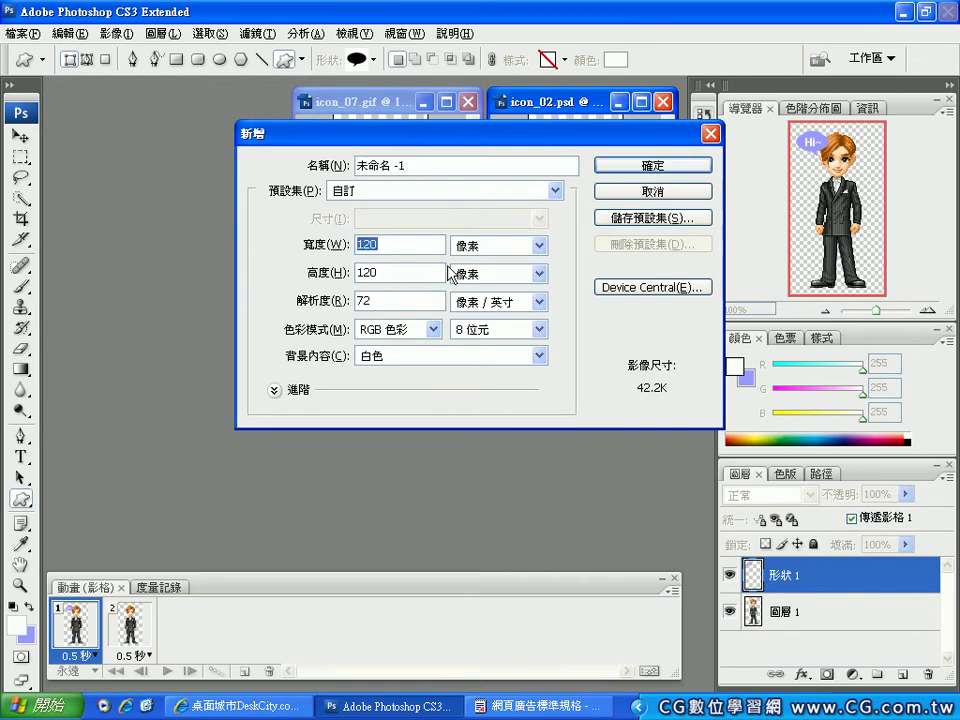
text(468)
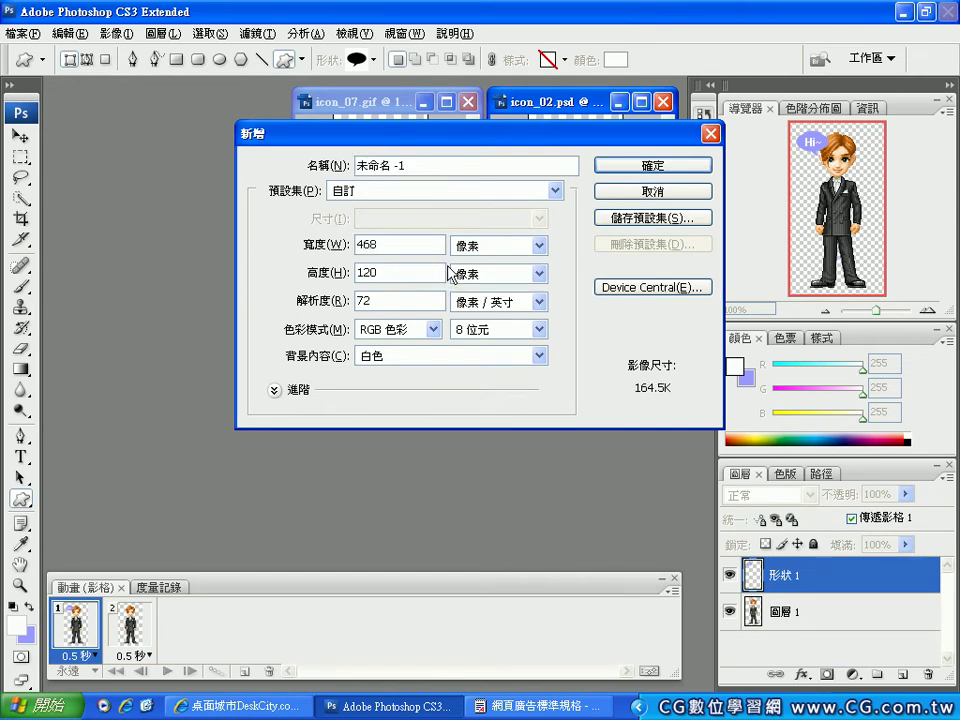
key(Tab)
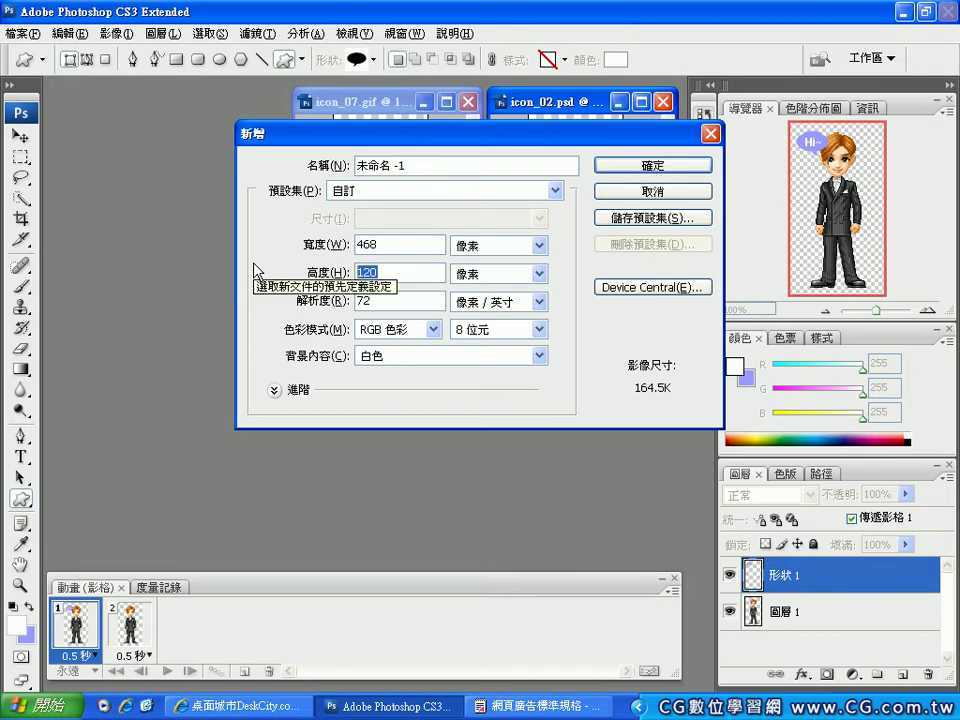
text(60)
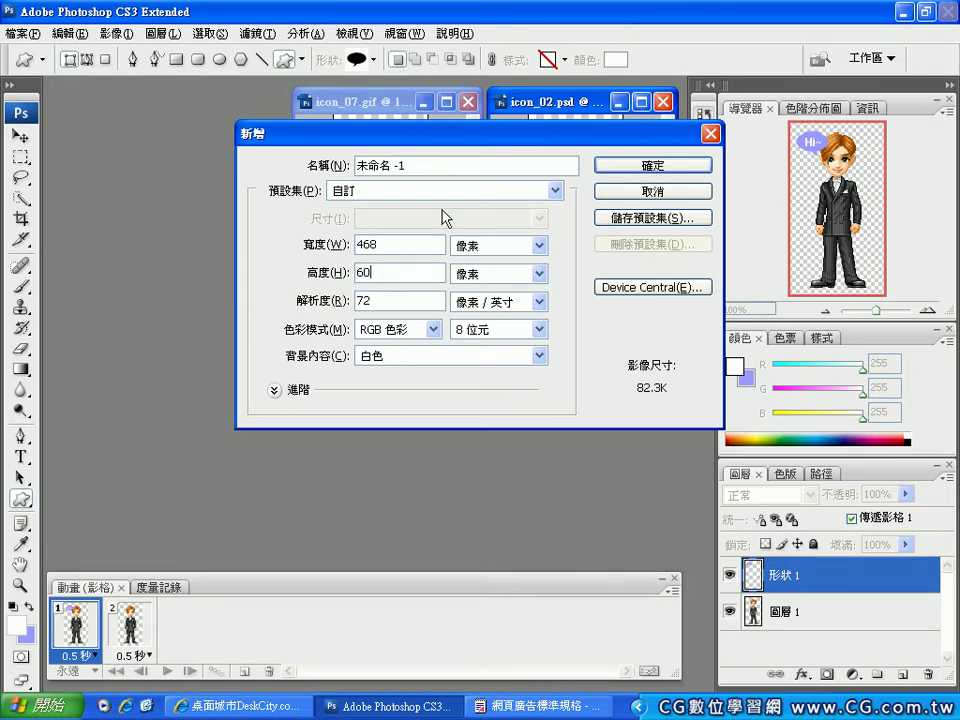
click(634, 166)
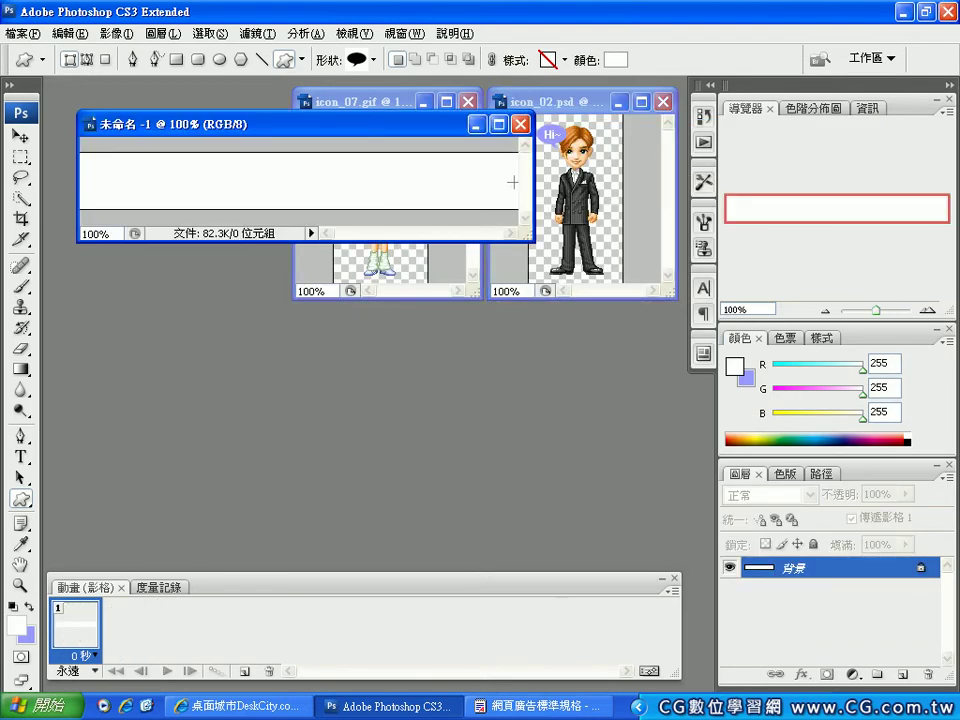
key(ctrl+alt+0)
drag(264, 133, 255, 345)
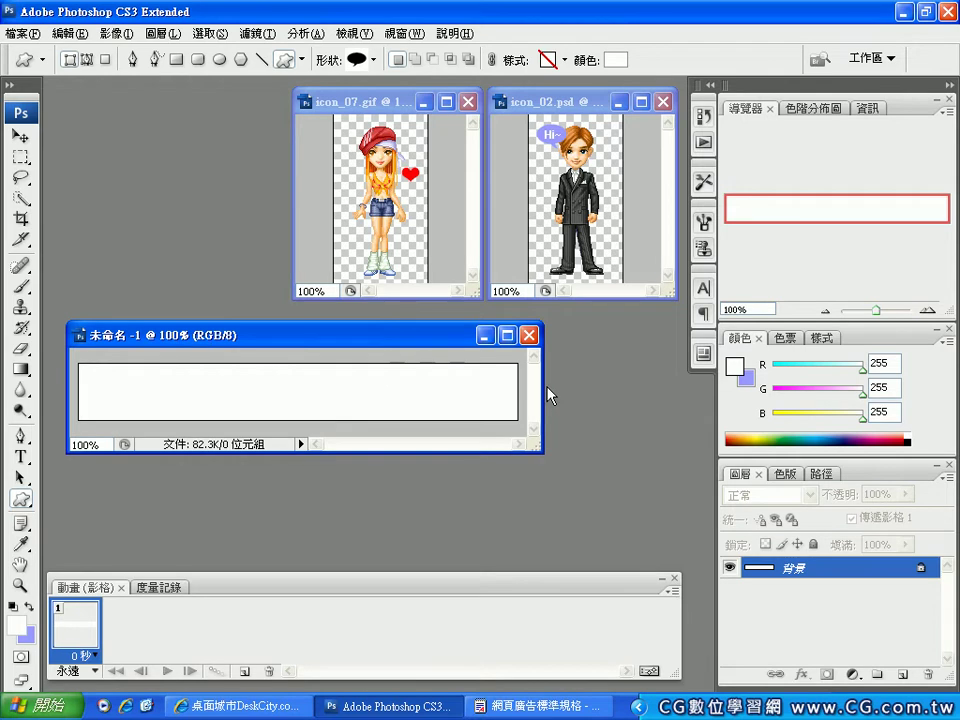
Show the custom shape picker and enlarge it to display the whole default set.
click(374, 60)
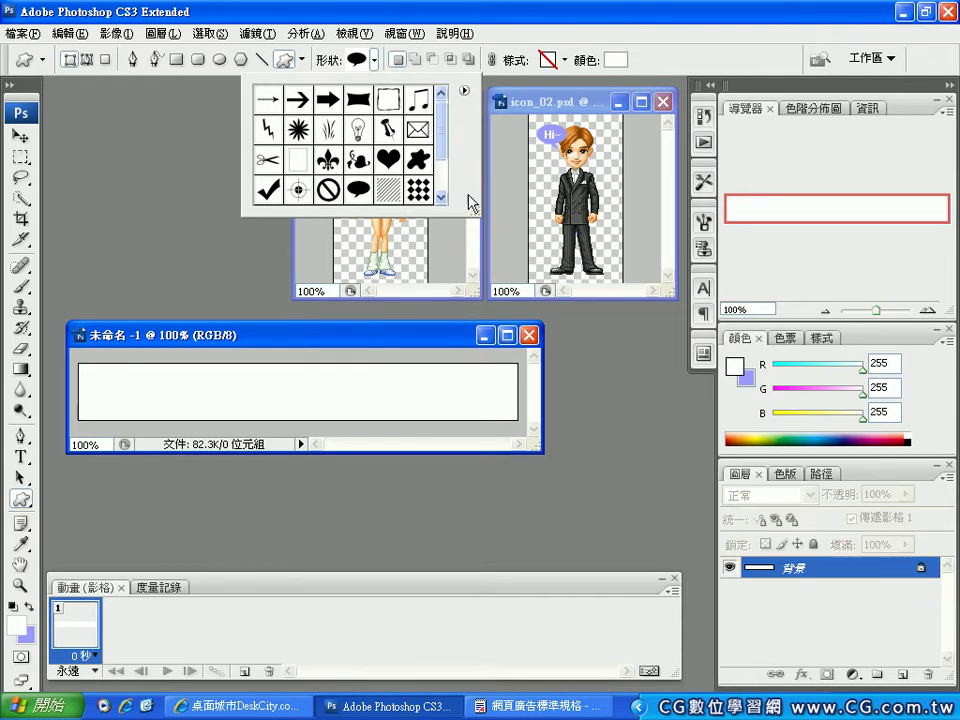
drag(475, 211, 574, 318)
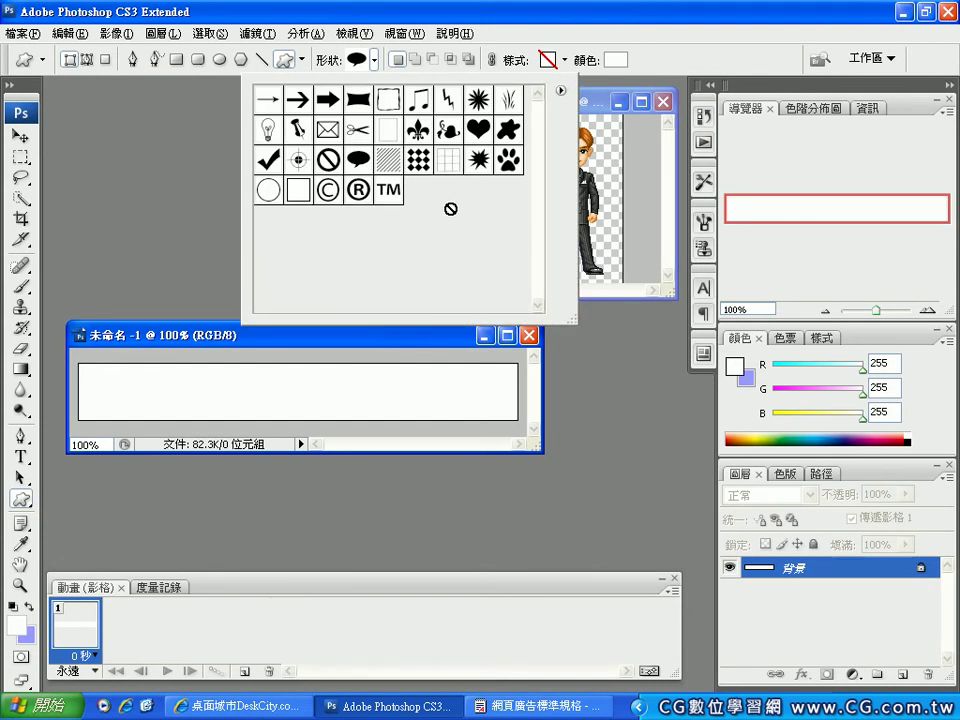
click(562, 95)
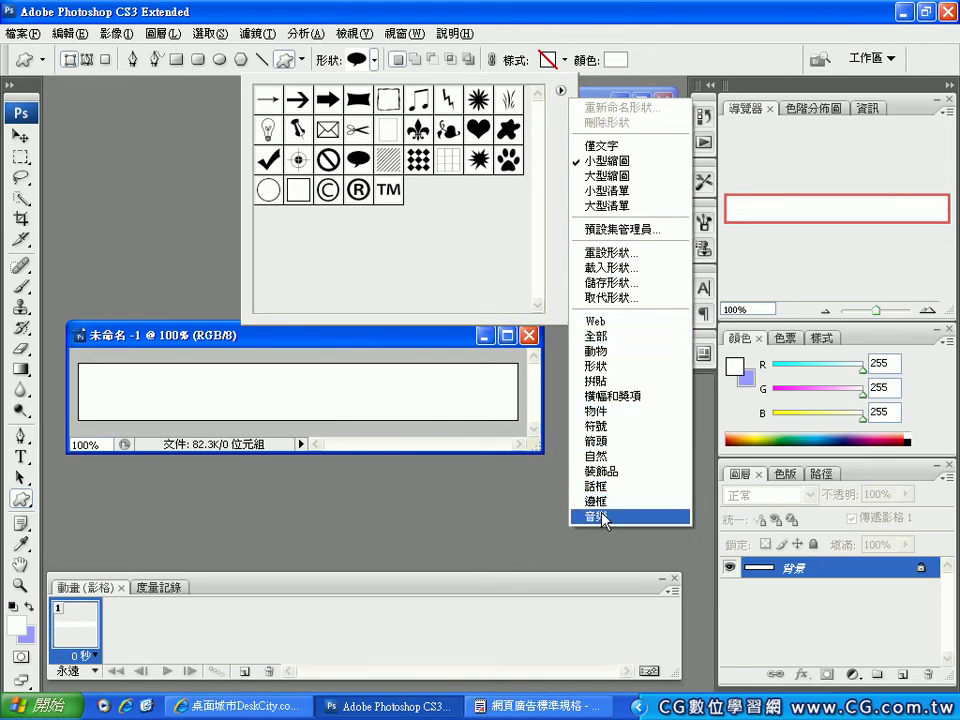
click(631, 340)
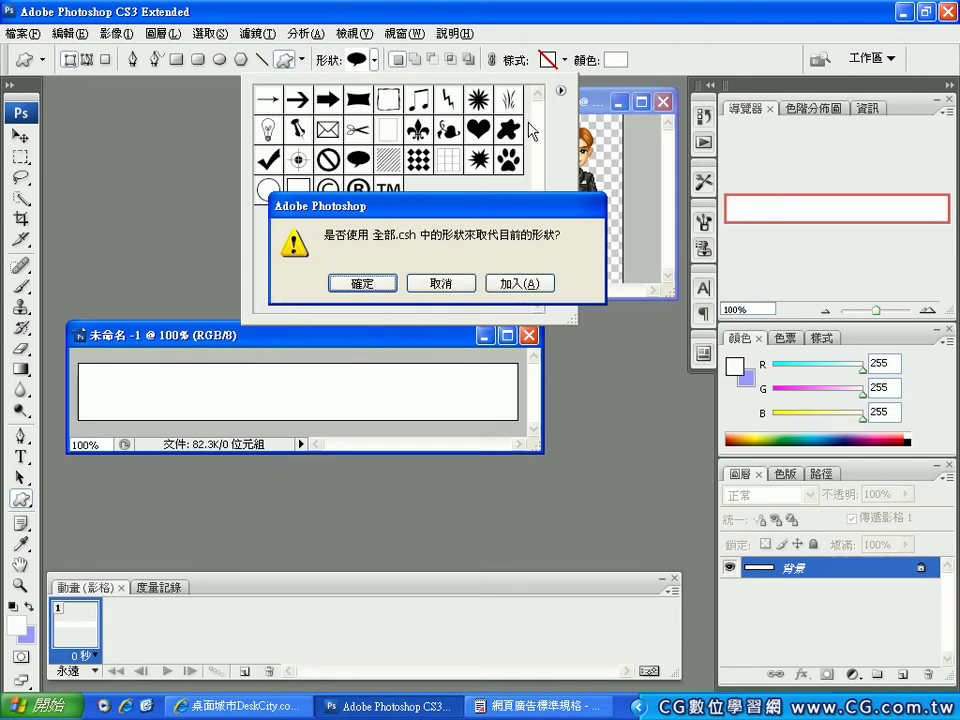
click(445, 284)
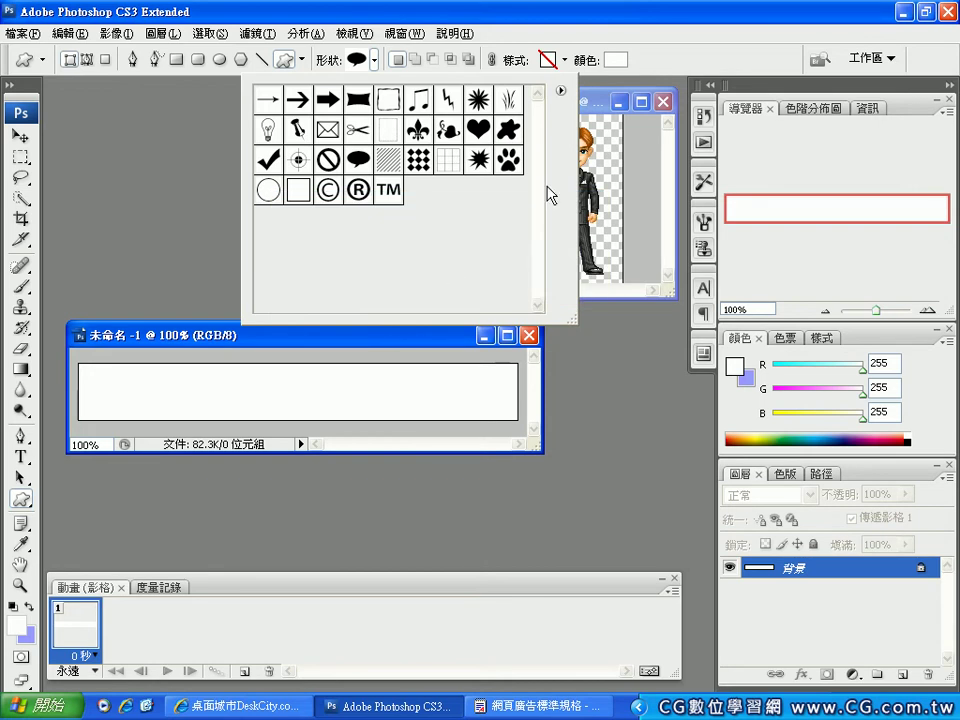
Append the Animals (動物) shape set to the current custom shapes.
click(559, 91)
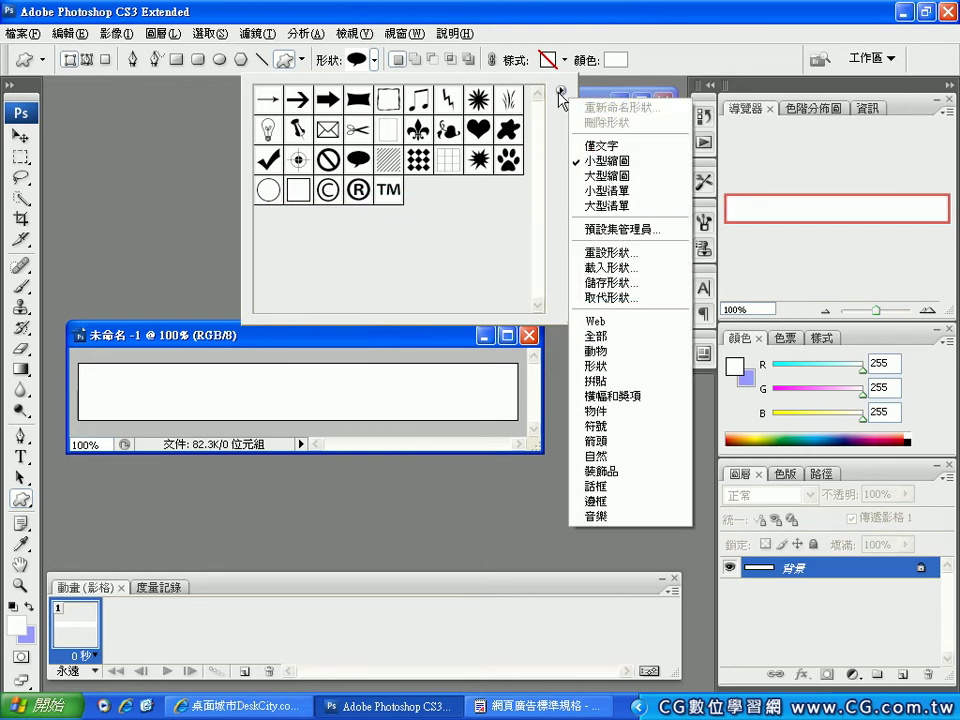
click(629, 353)
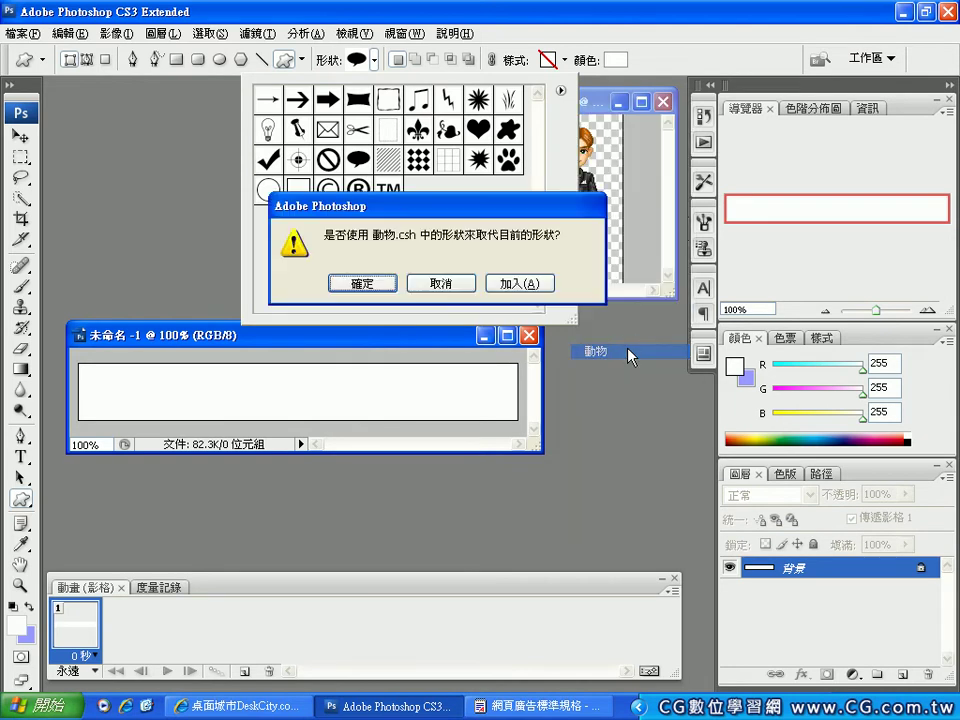
click(518, 284)
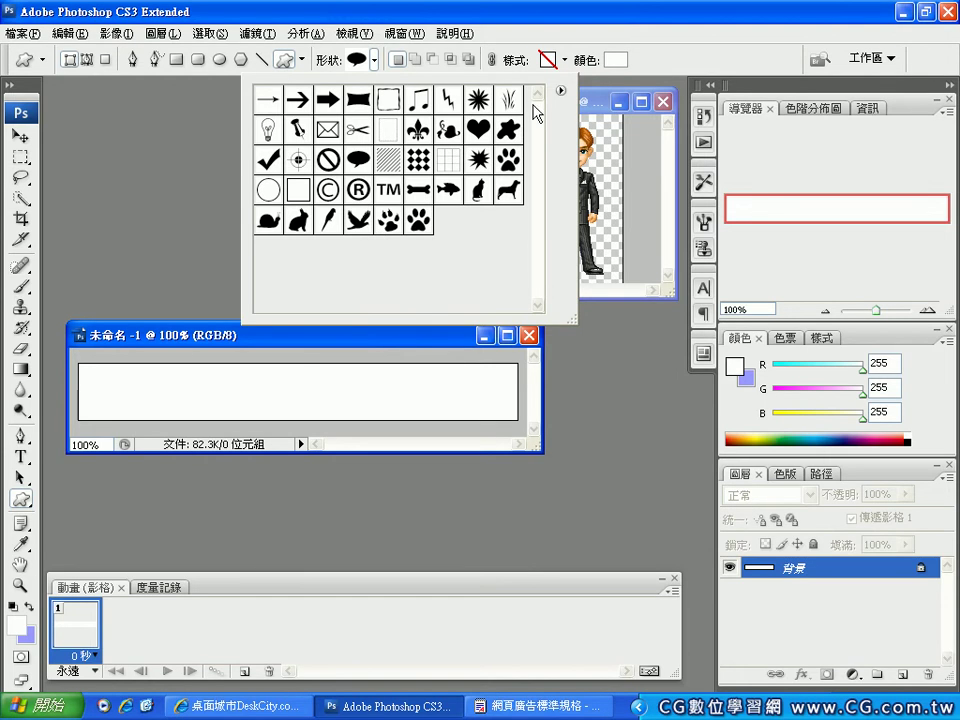
Replace the current custom shapes with the complete All (全部) shape set.
click(561, 90)
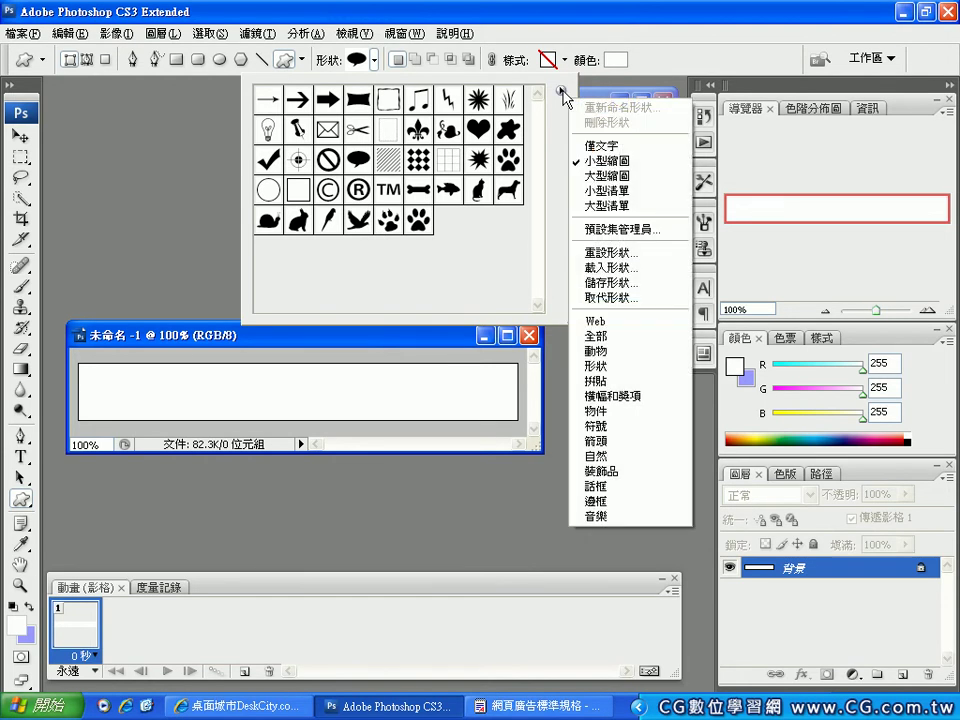
click(598, 337)
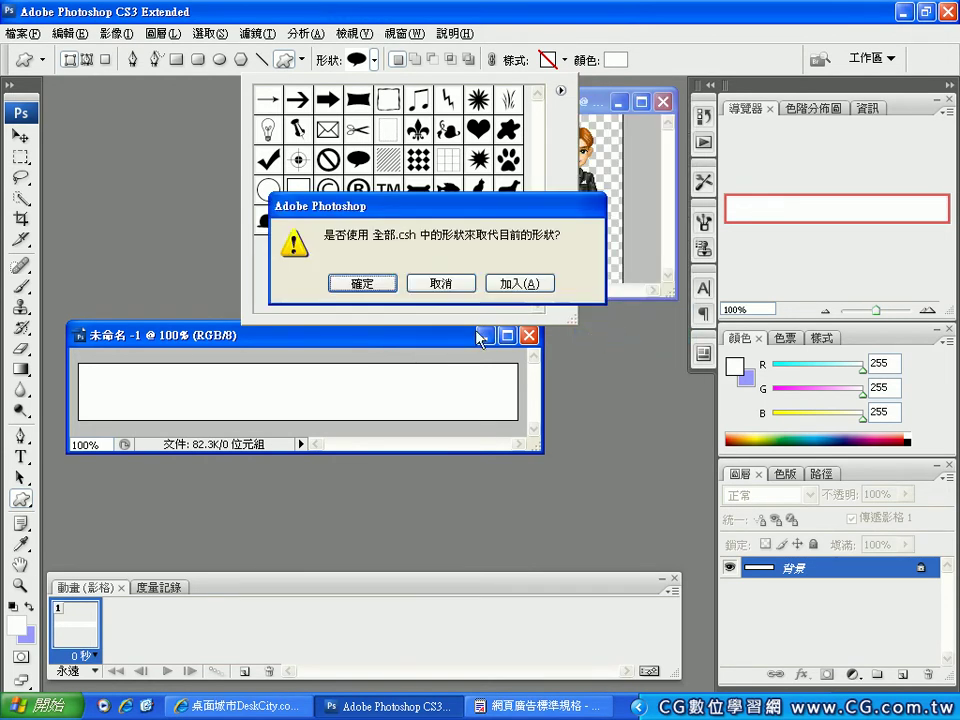
click(380, 286)
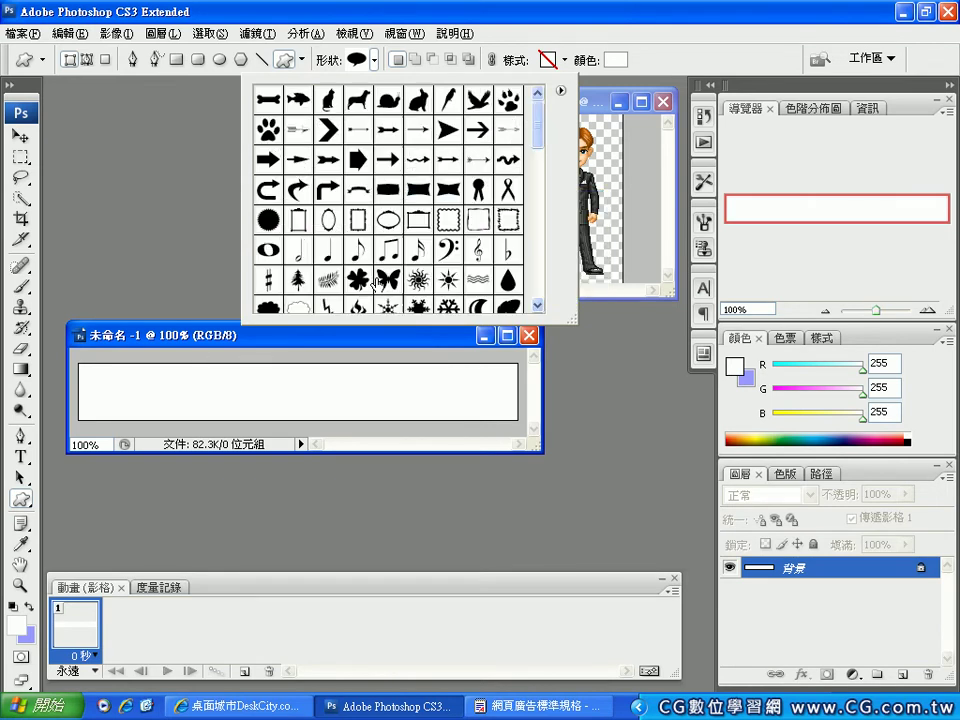
Enlarge the shape picker to show every shape and choose the single eighth-note shape.
drag(573, 318, 838, 638)
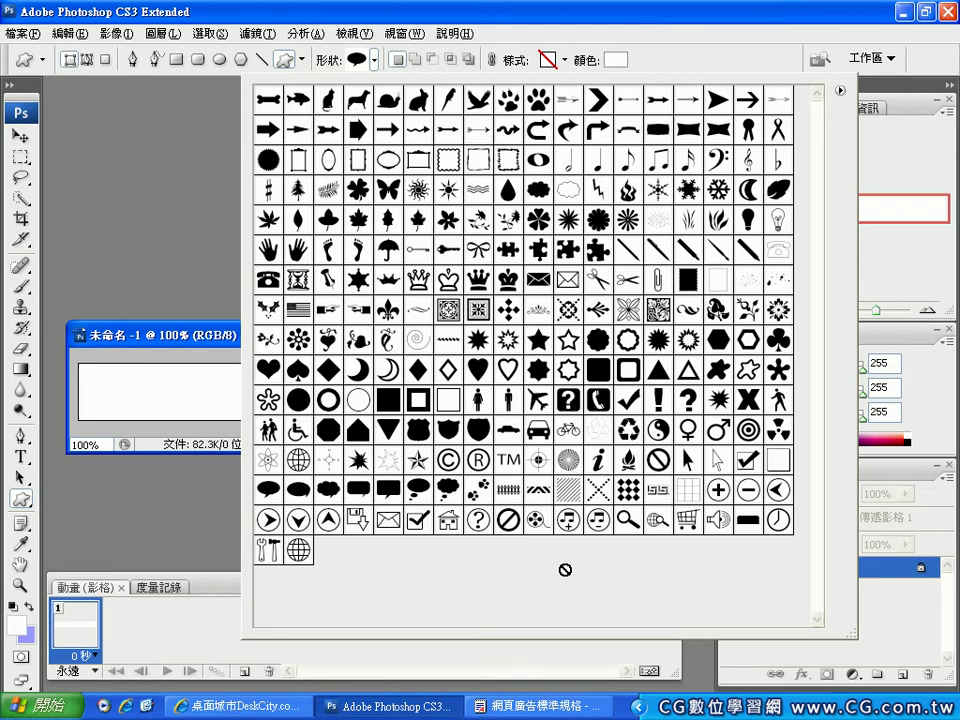
click(627, 160)
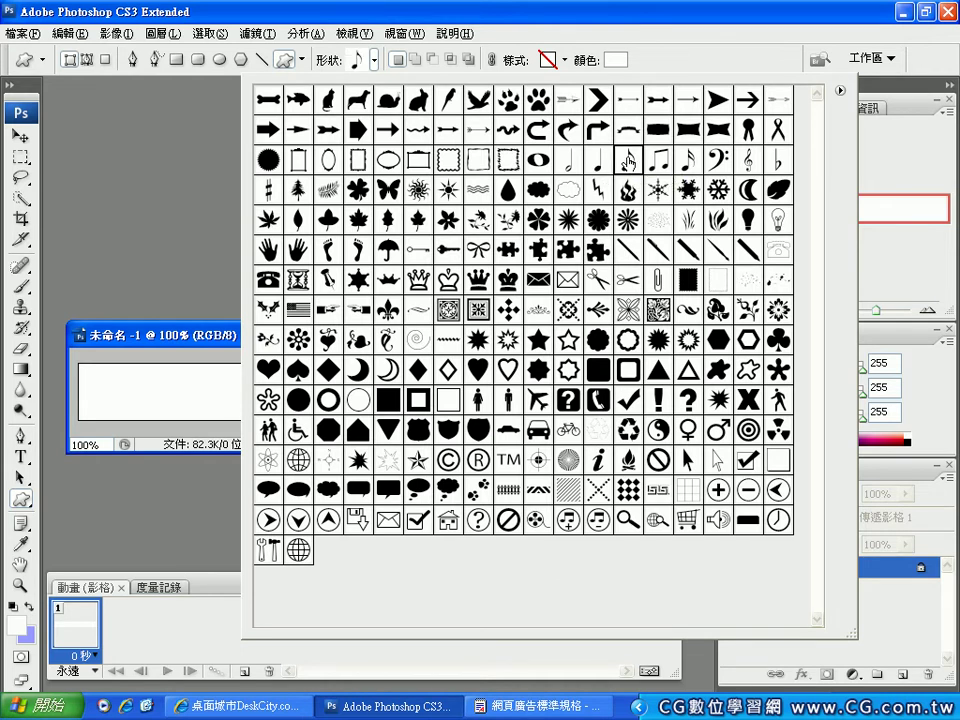
double_click(627, 160)
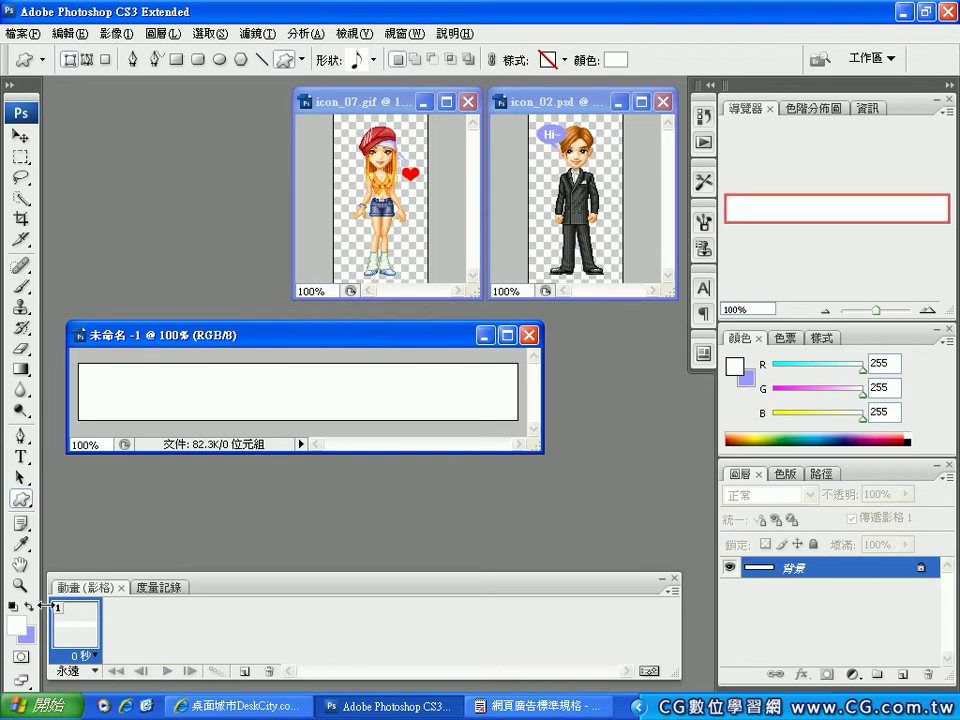
Set the shape color to the web-safe red ff0000.
click(616, 62)
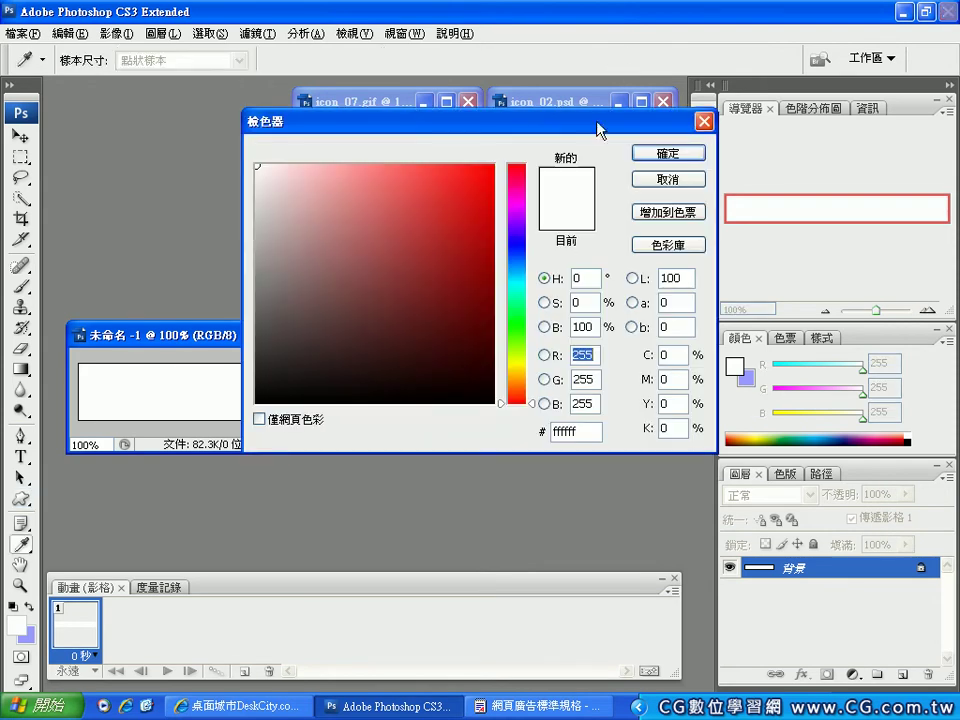
drag(474, 177, 487, 169)
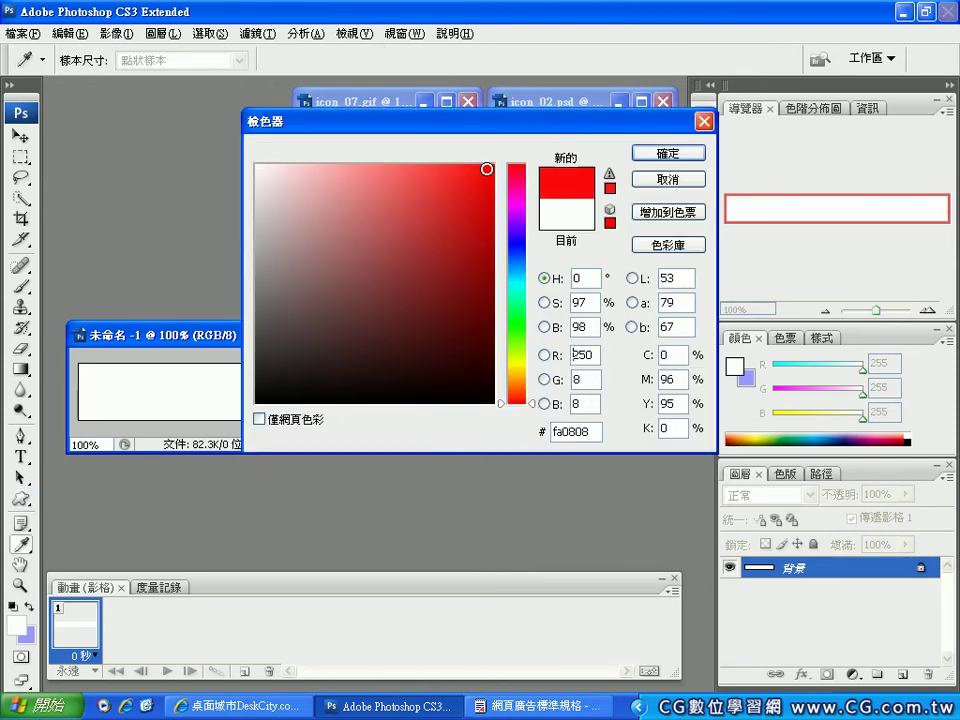
click(610, 222)
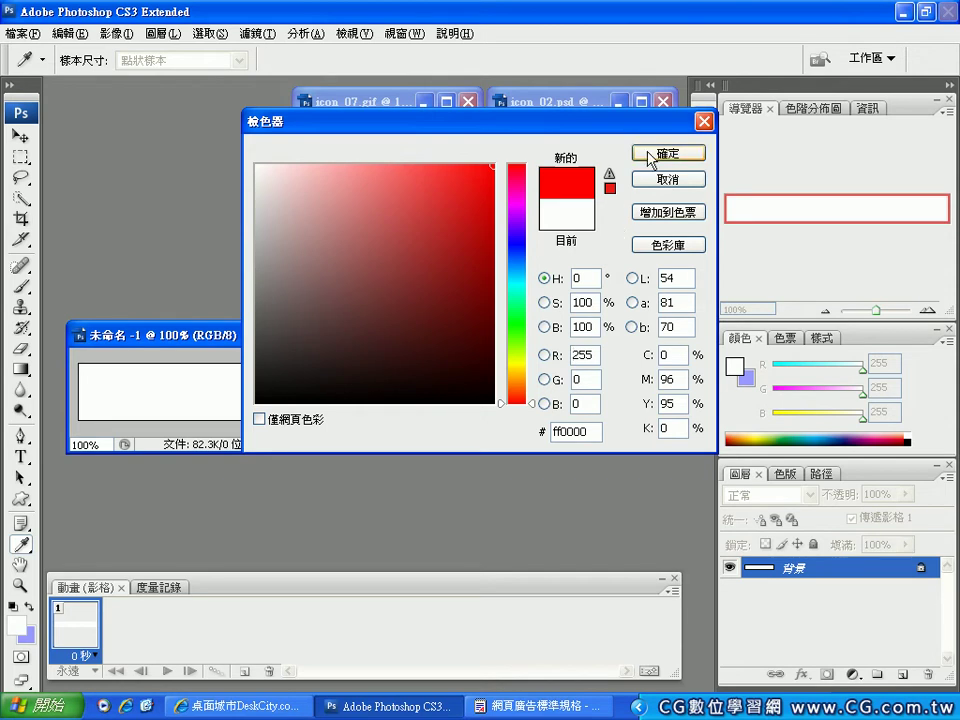
click(650, 158)
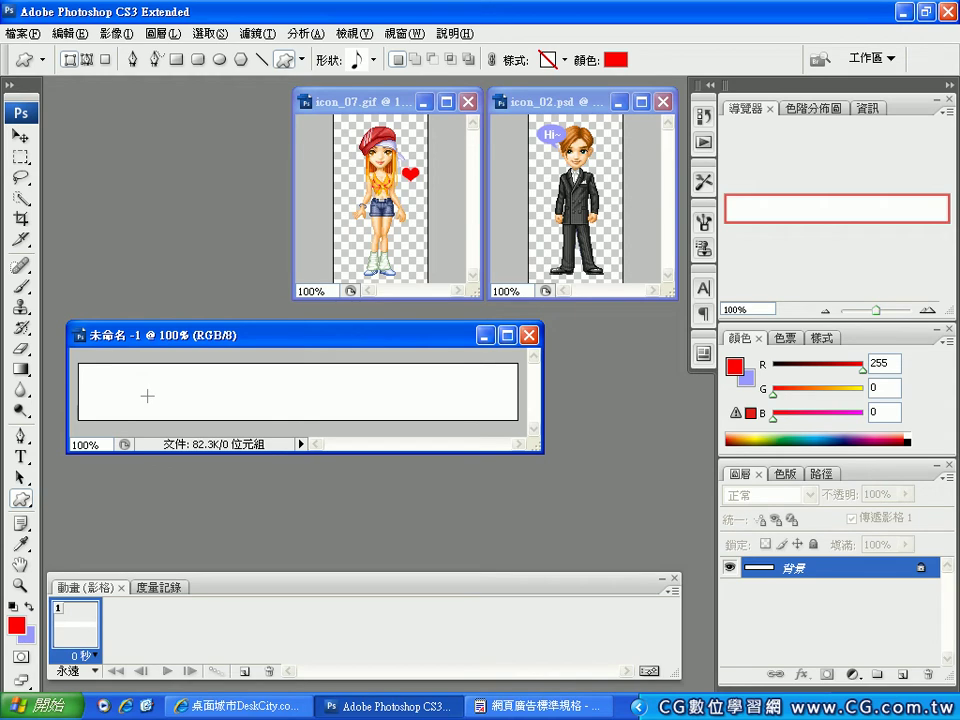
Draw the red eighth note near the left end of the banner, nearly filling its height.
drag(108, 381, 98, 404)
click(19, 134)
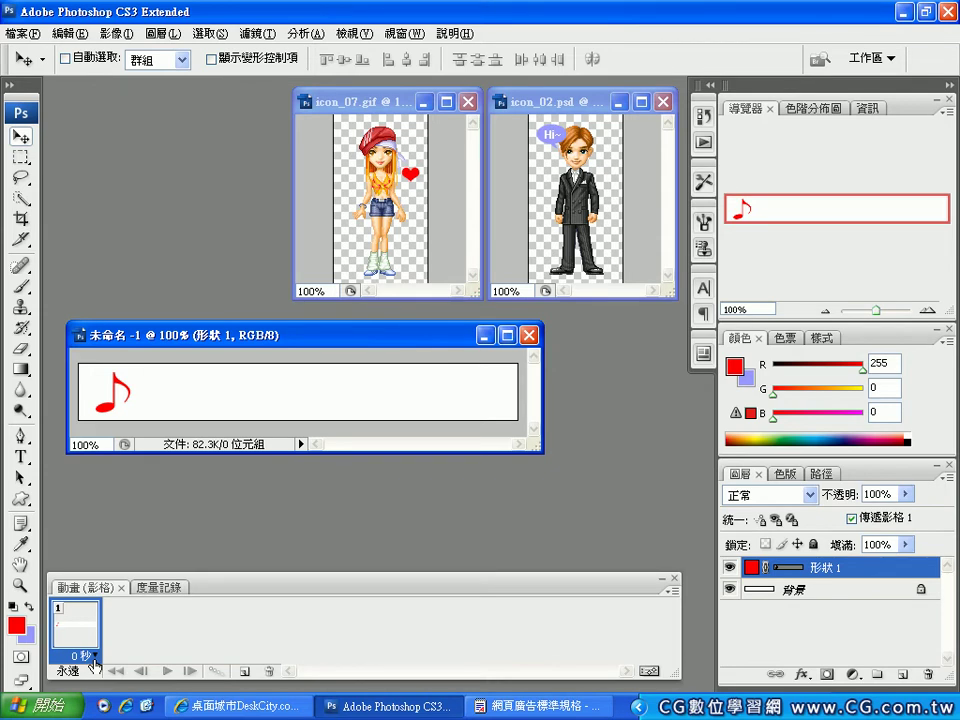
Duplicate the animation frame and move the note to the banner's right end in frame 2.
click(243, 672)
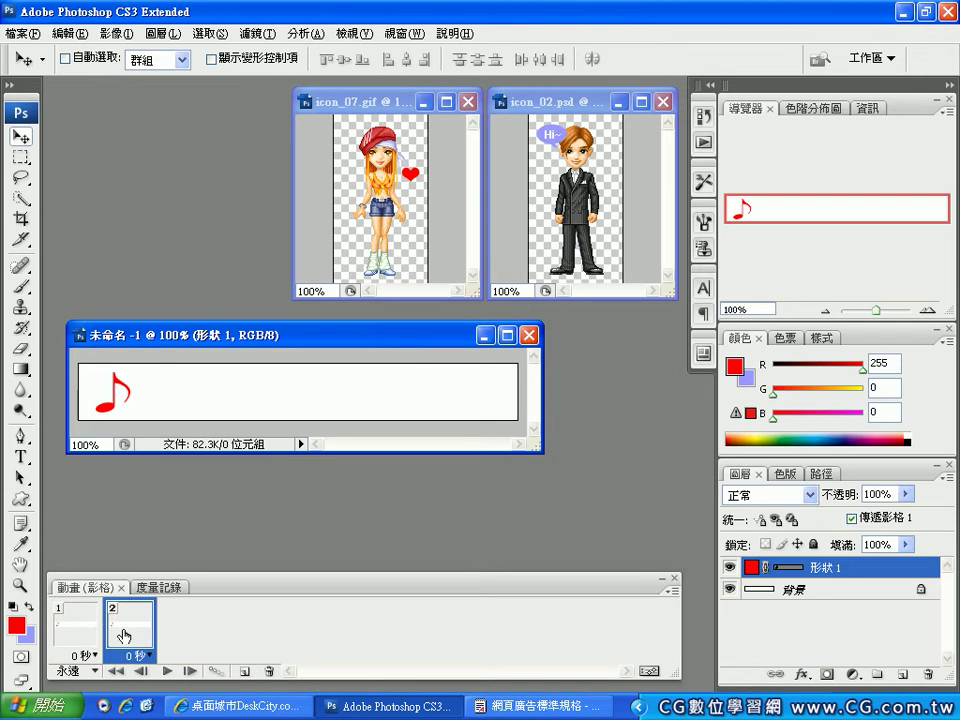
drag(108, 416, 487, 413)
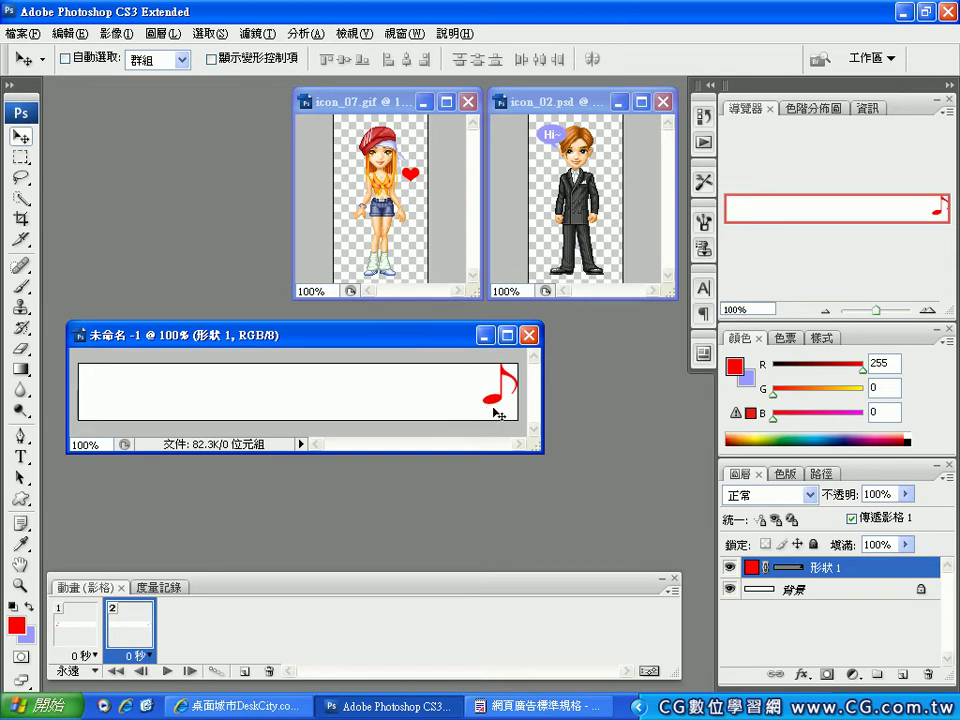
drag(497, 412, 483, 411)
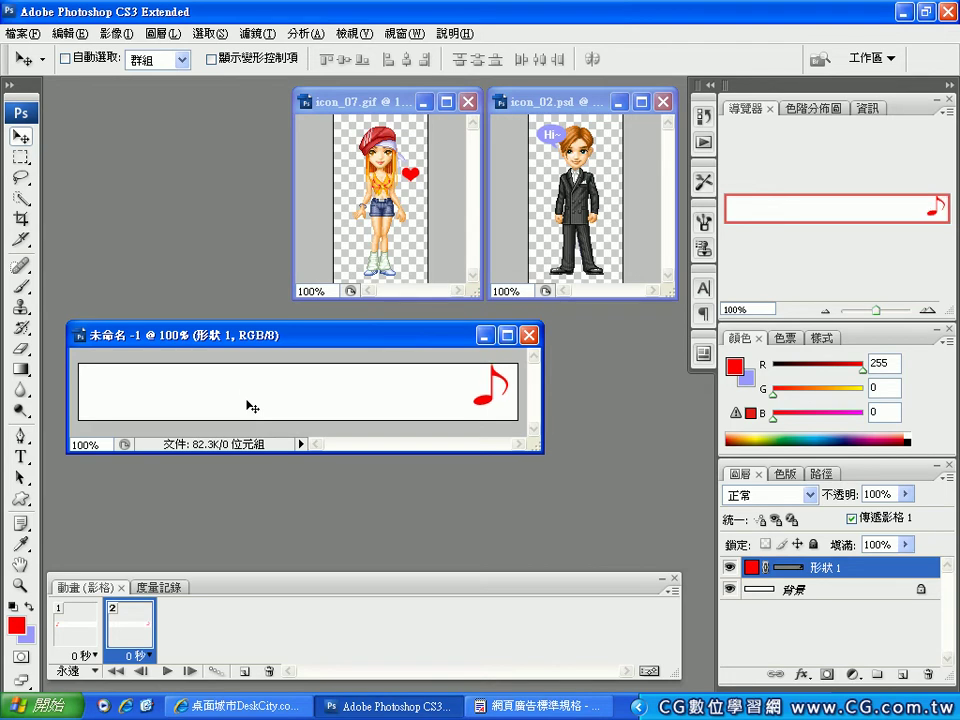
key(Right)
key(Right)
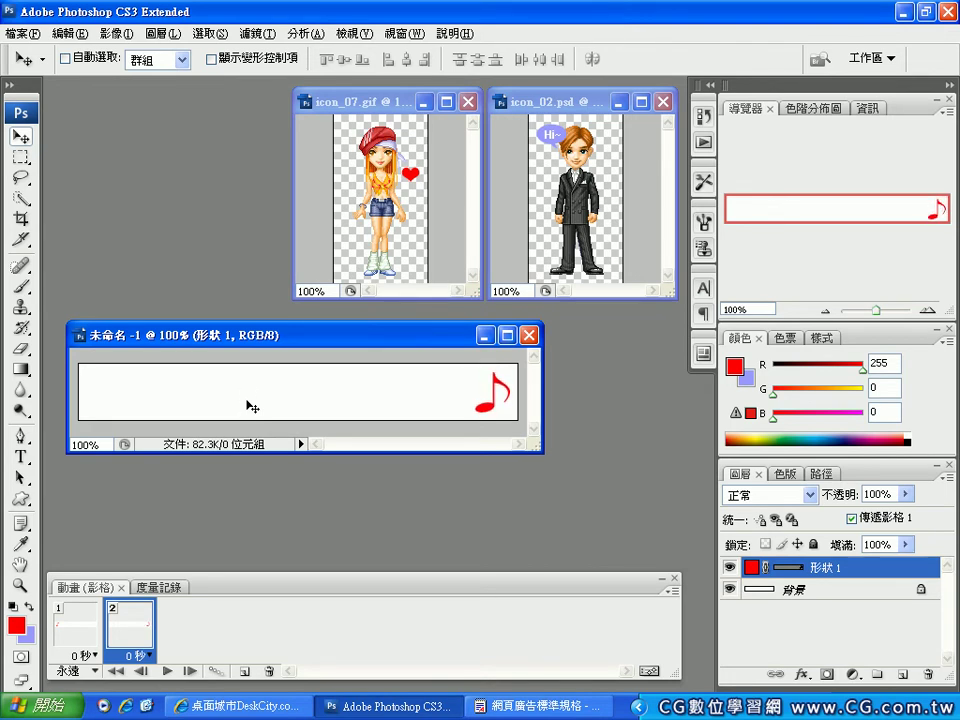
Compare frames 1 and 2, and preview the two-frame animation.
click(76, 622)
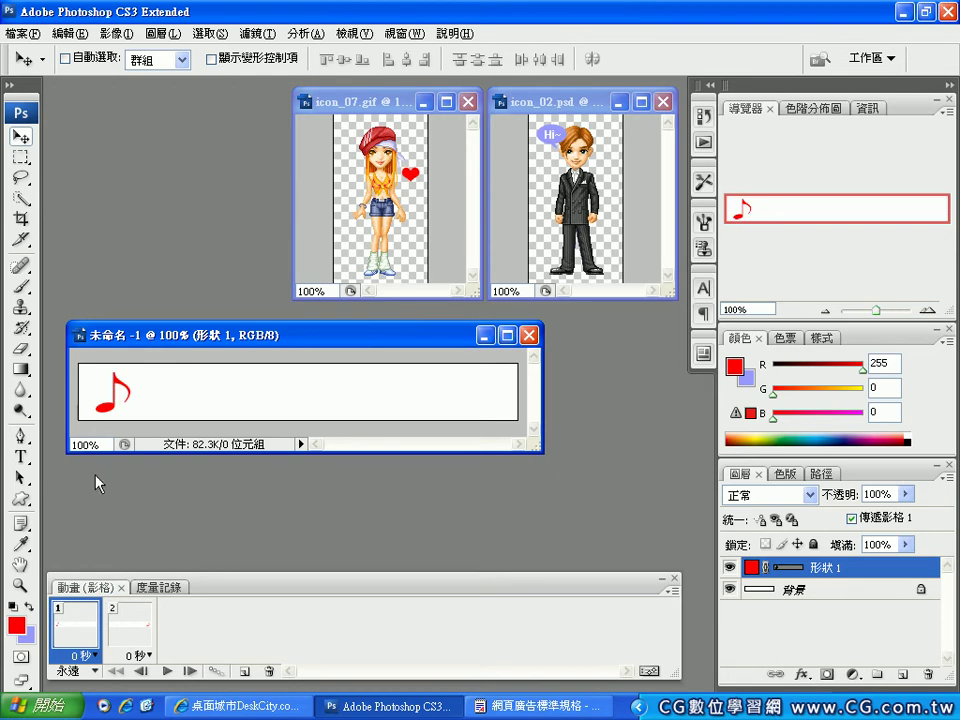
click(135, 627)
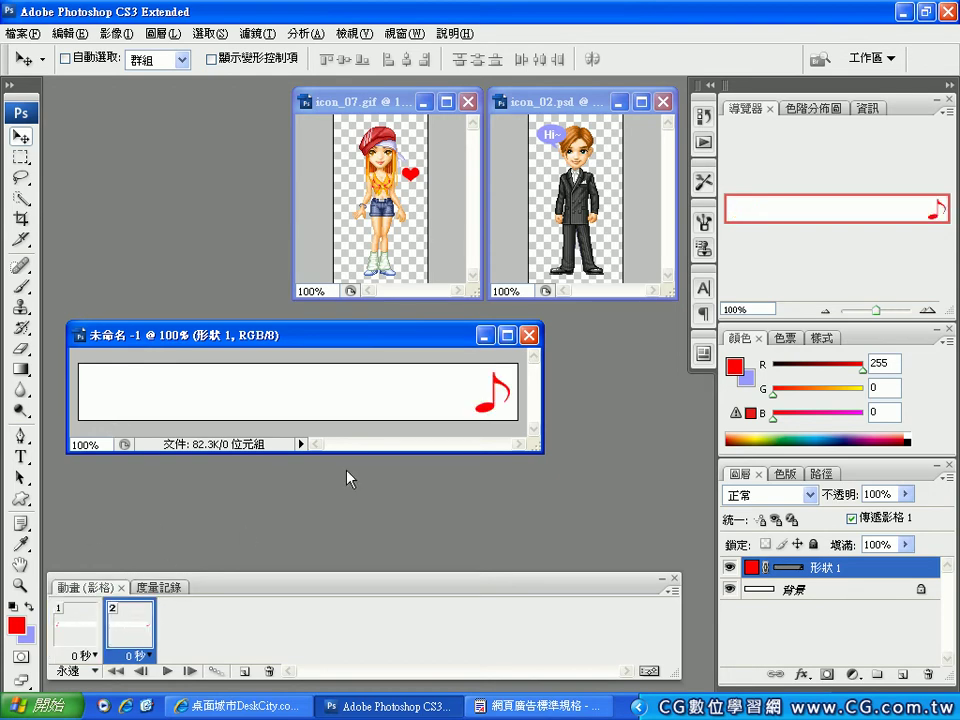
click(166, 672)
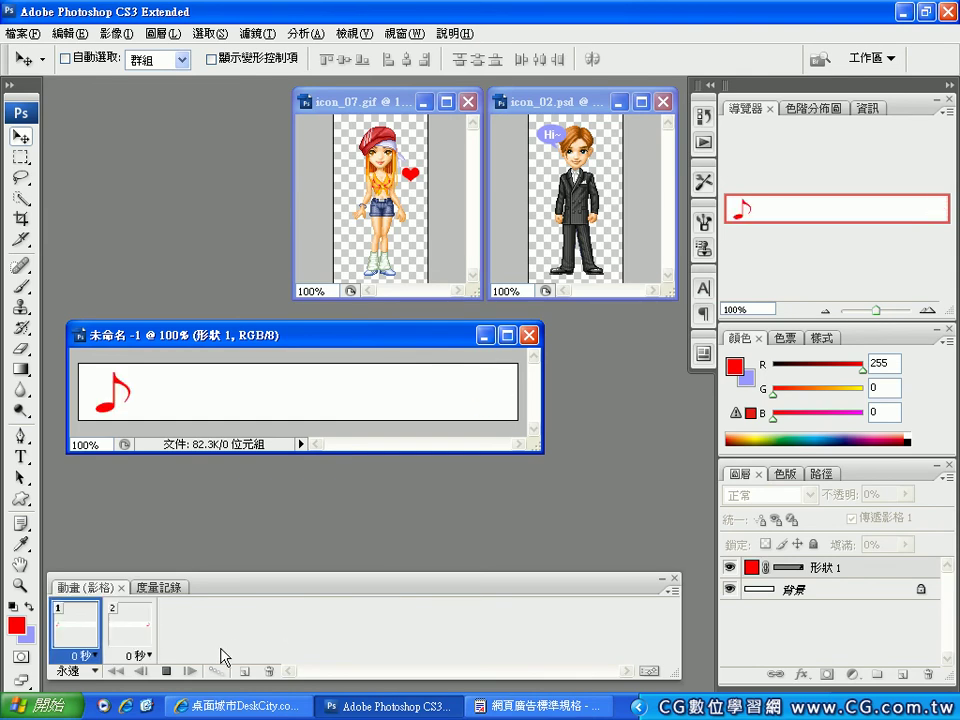
click(166, 672)
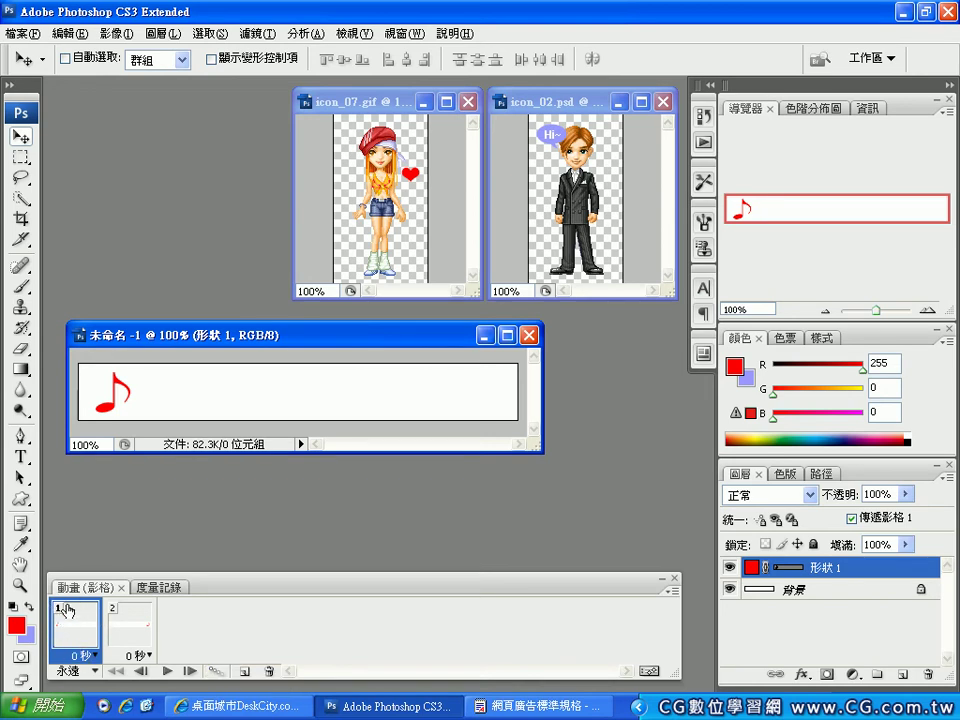
click(212, 676)
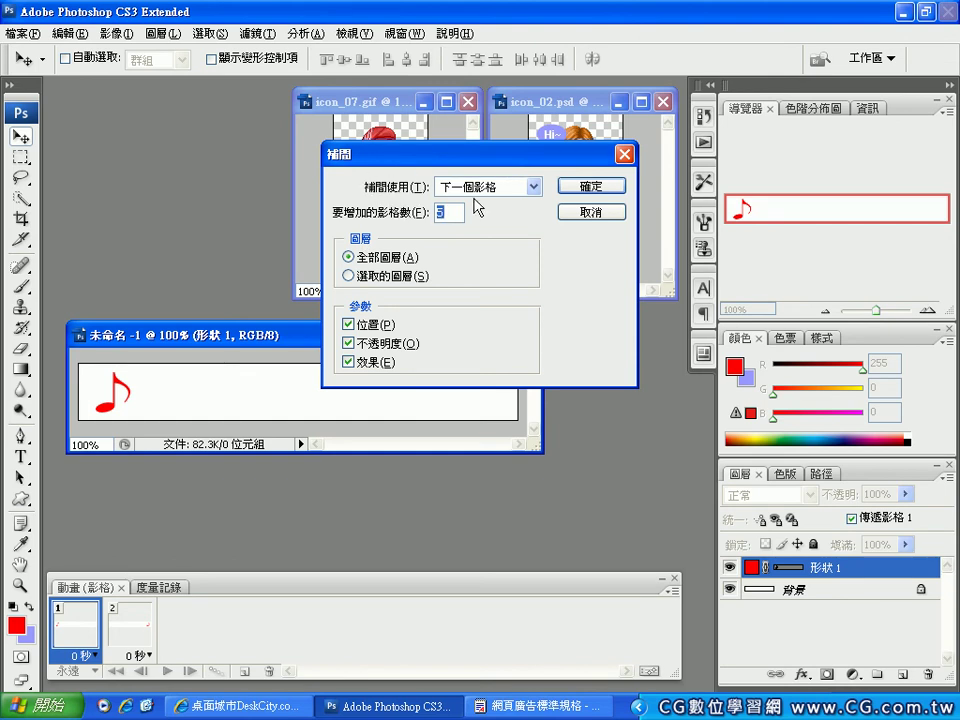
click(517, 189)
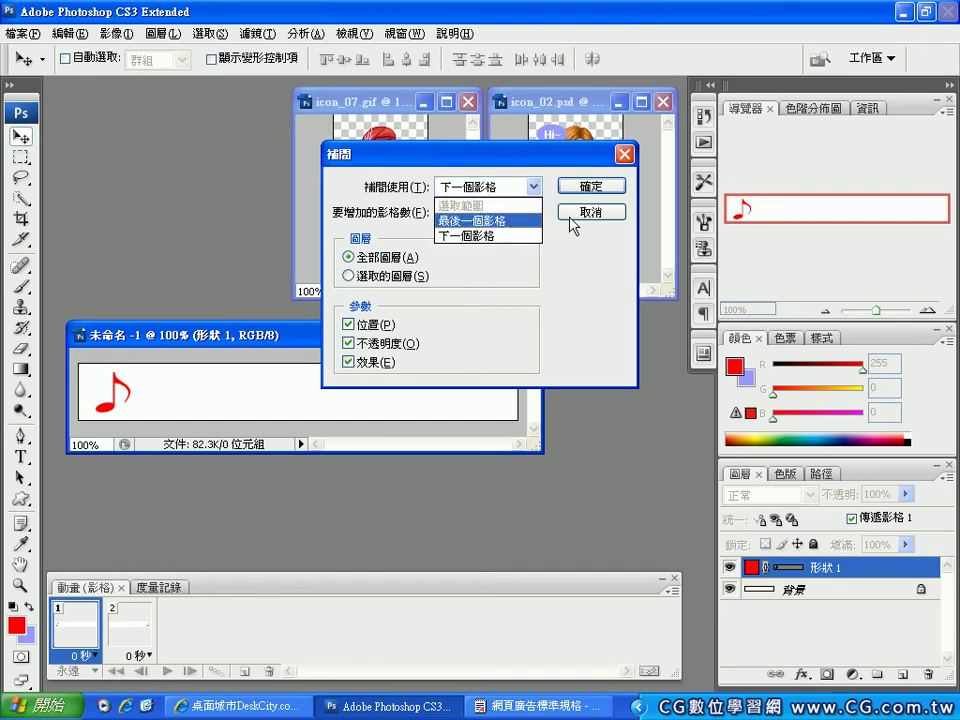
click(579, 215)
click(586, 215)
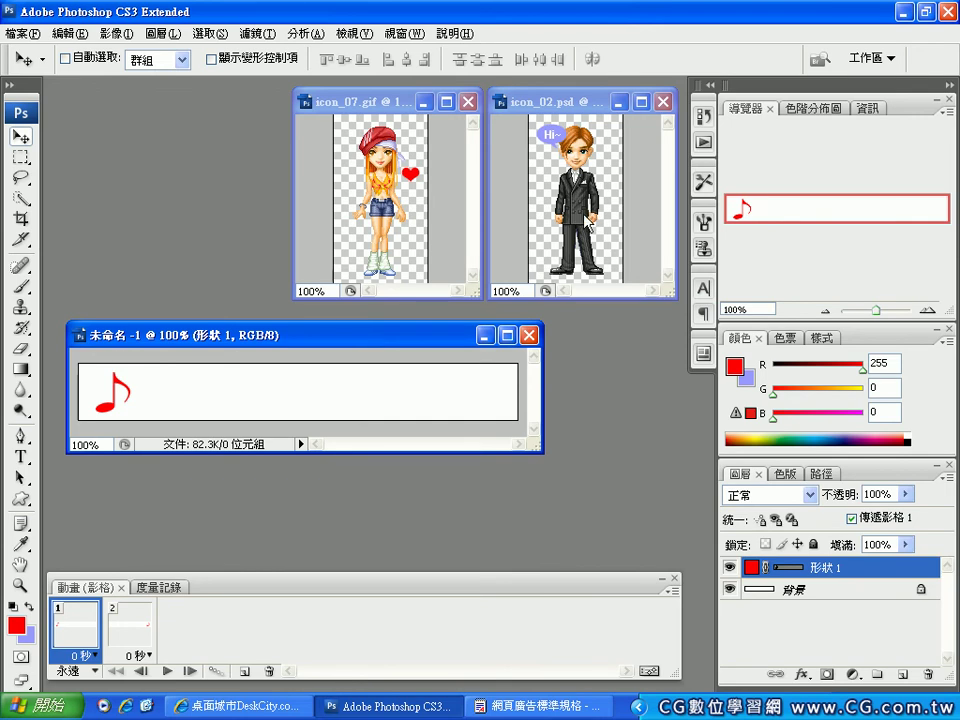
Tween frame 2 with the previous frame (上一個影格), adding 5 frames for all layers with position, opacity and effects.
click(128, 628)
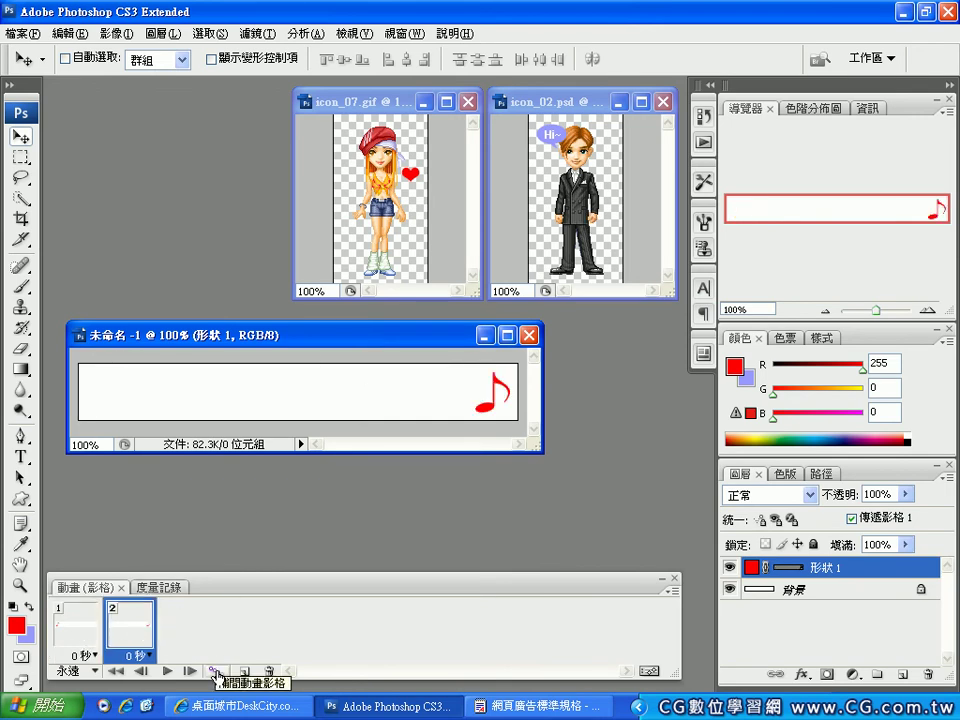
click(216, 672)
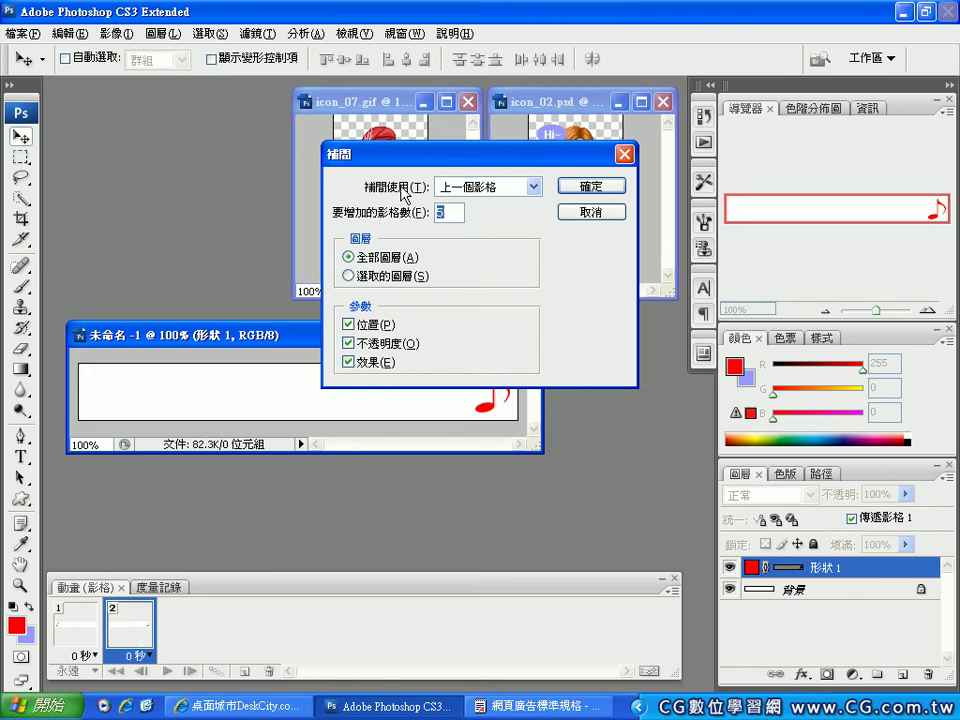
click(497, 188)
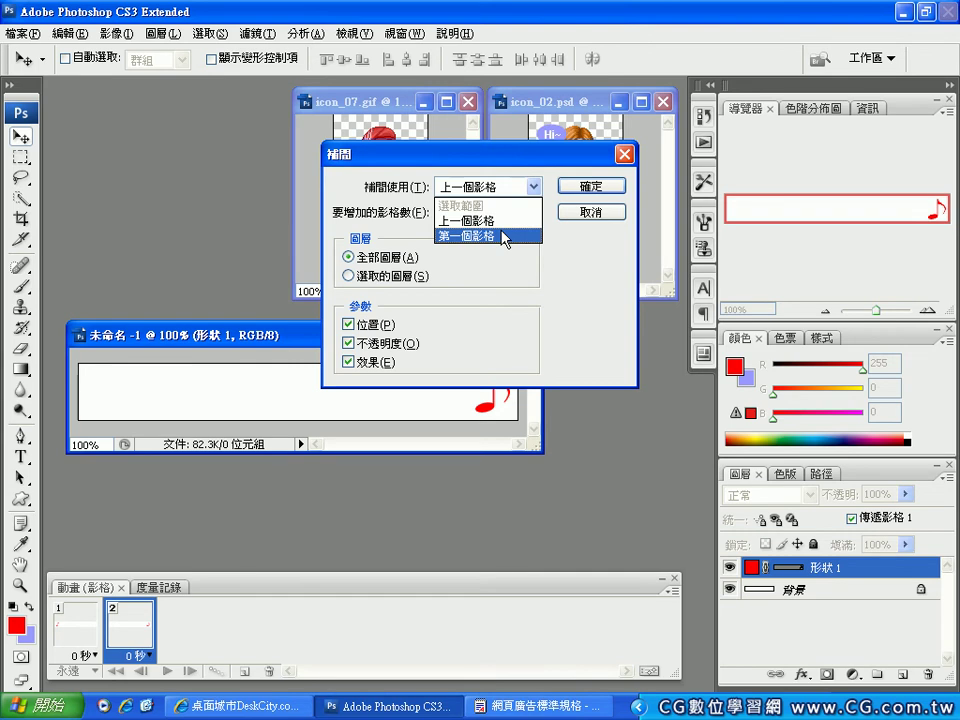
click(563, 238)
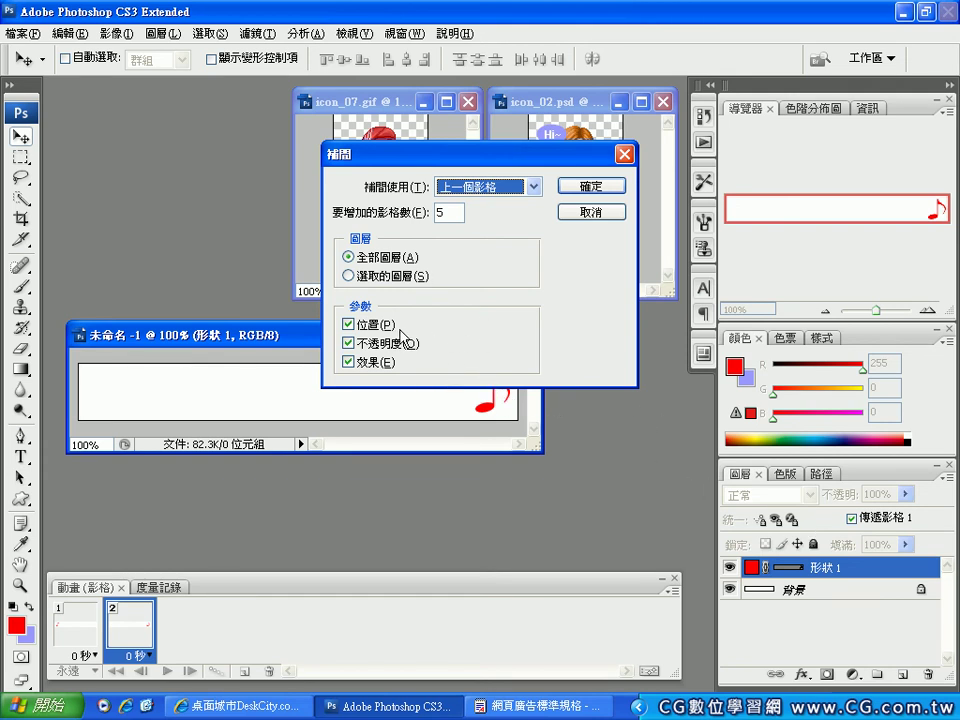
click(583, 186)
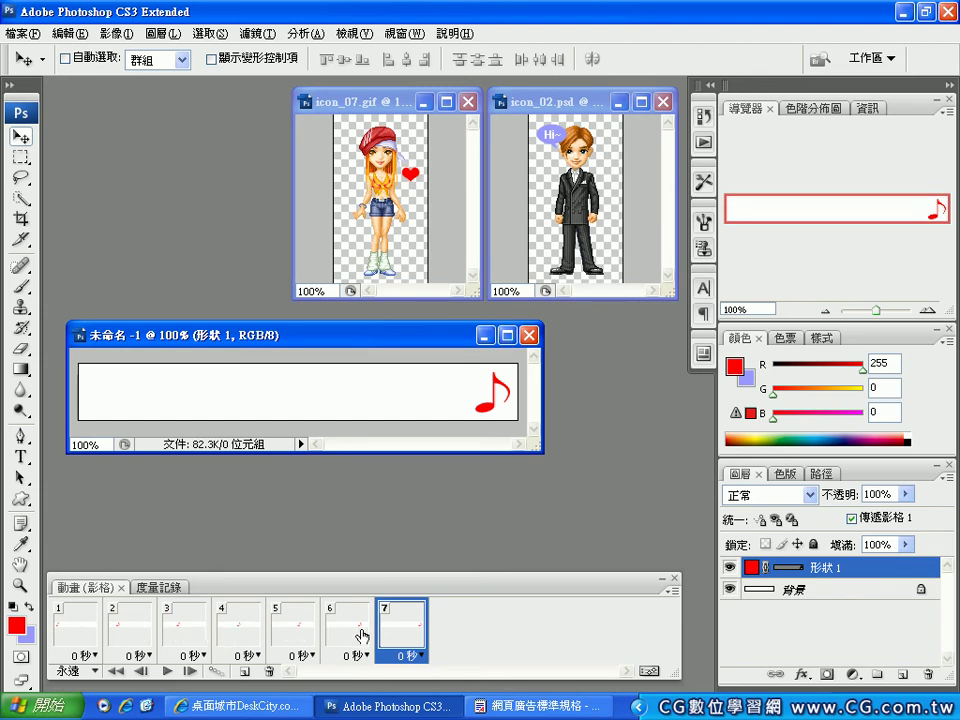
Preview the tweened note animation and return to frame 1.
click(168, 672)
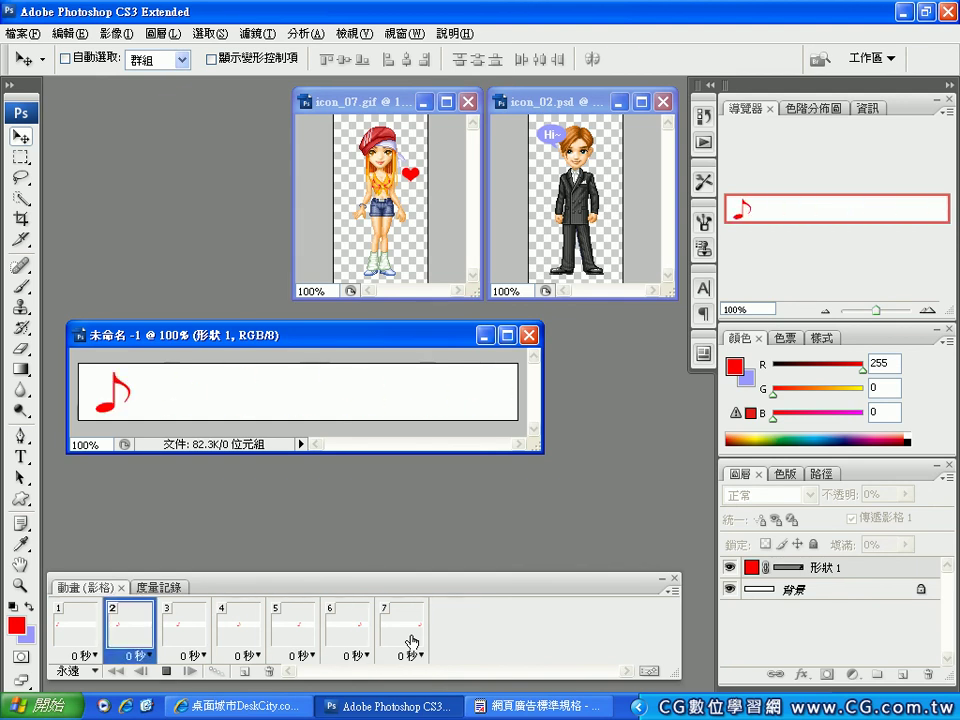
click(167, 671)
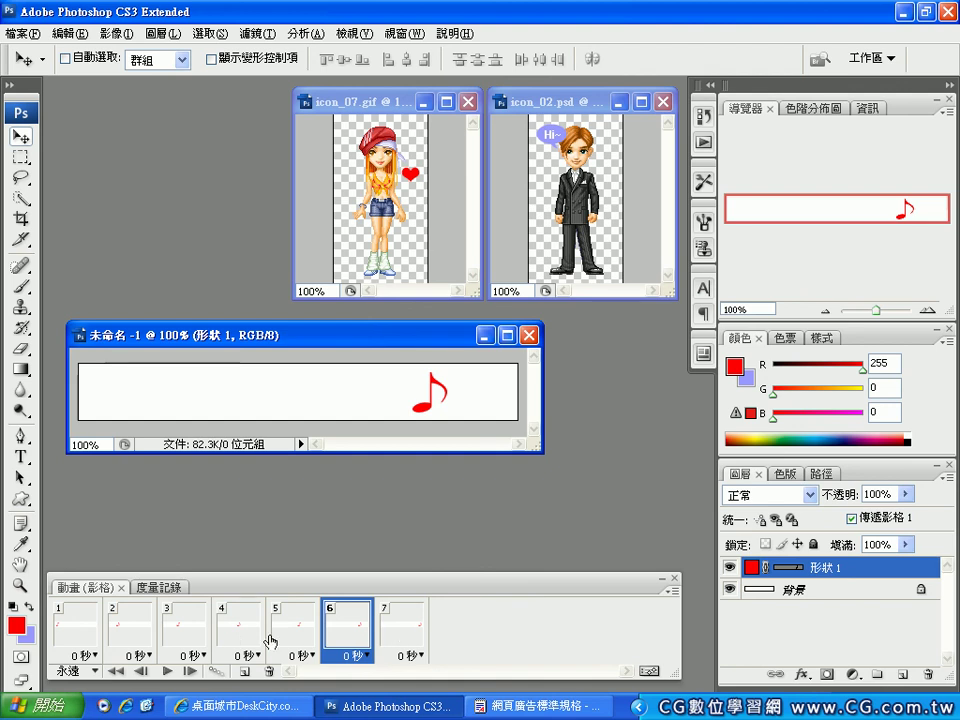
click(84, 630)
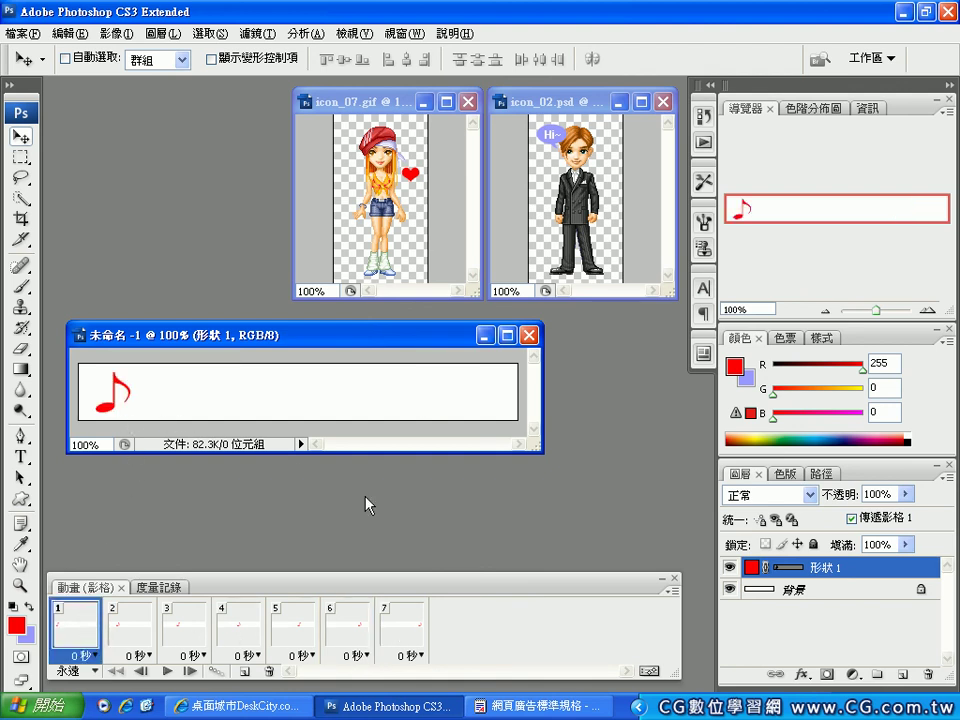
Save the banner as Music in Photoshop PSD format in the GIF folder, with maximized compatibility.
click(20, 157)
click(25, 31)
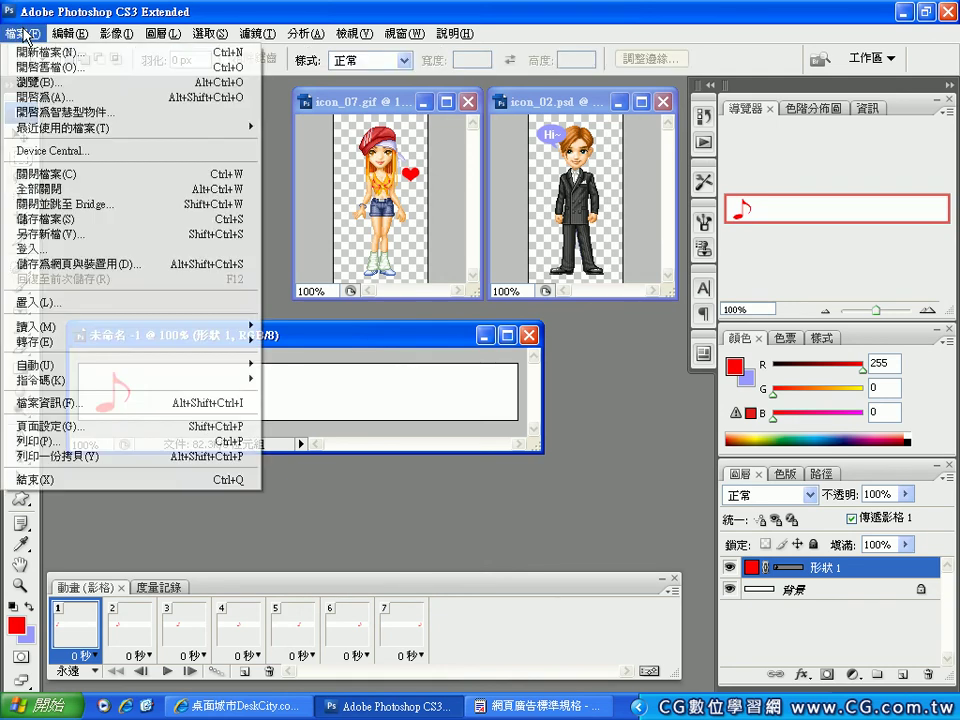
click(82, 220)
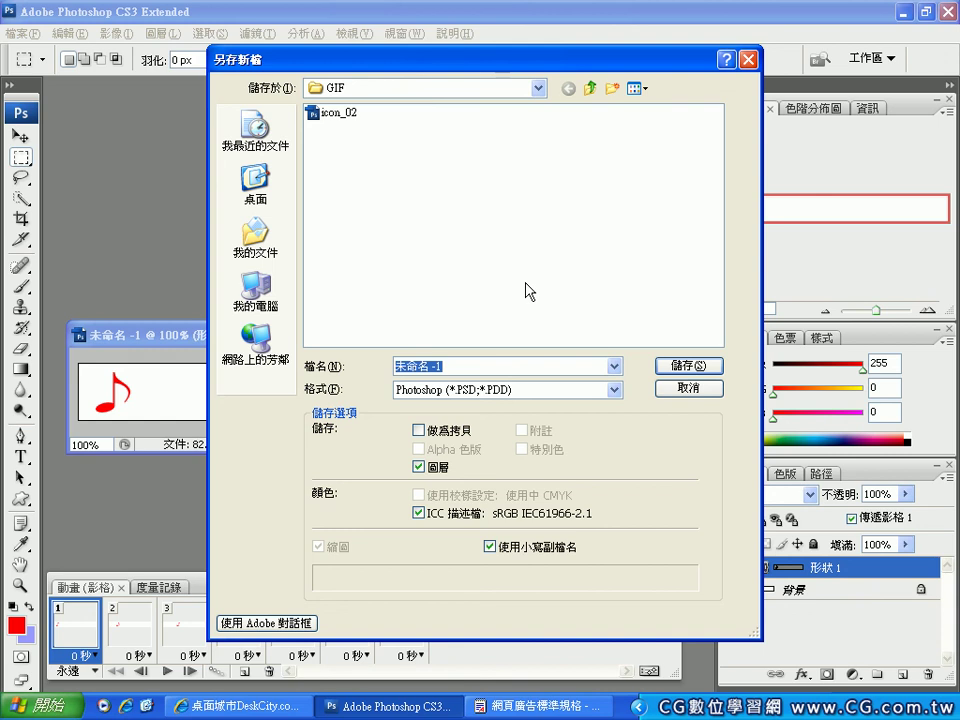
text(Music)
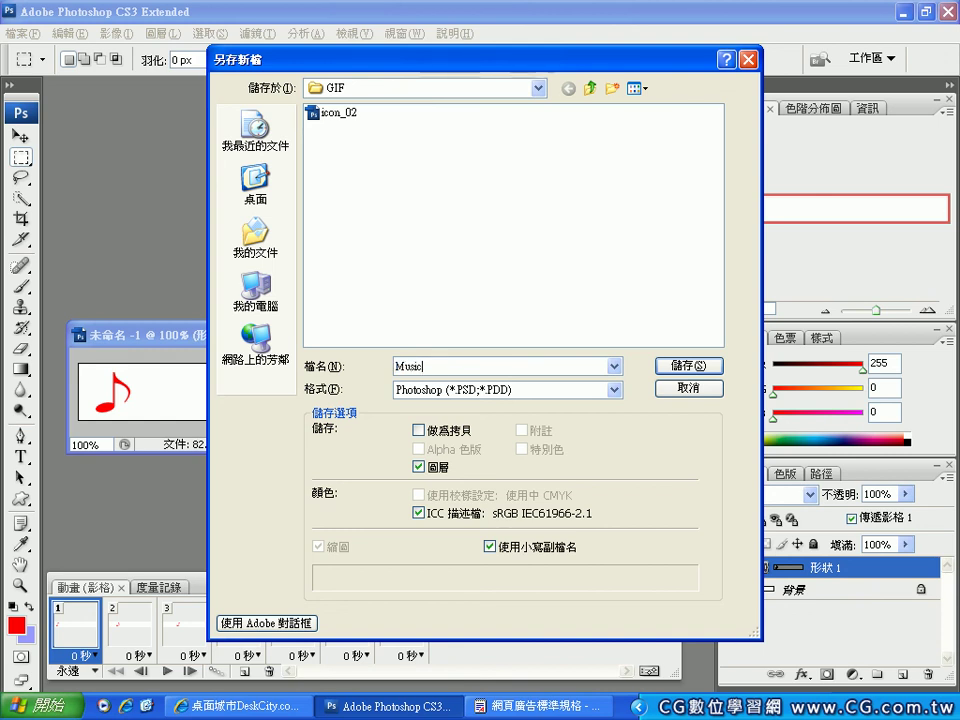
click(700, 367)
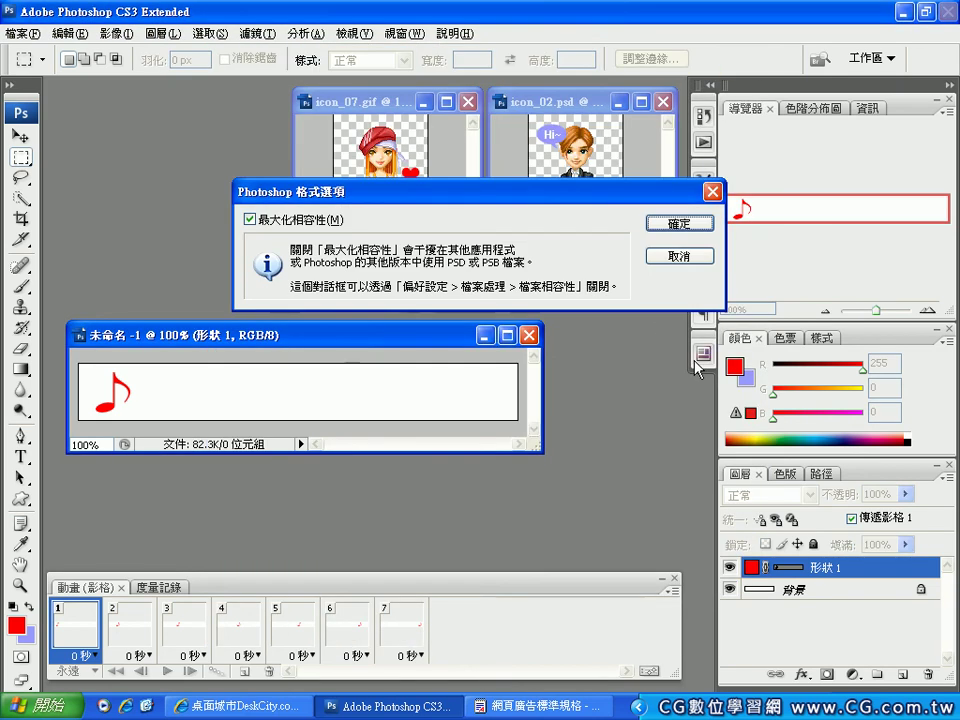
click(672, 223)
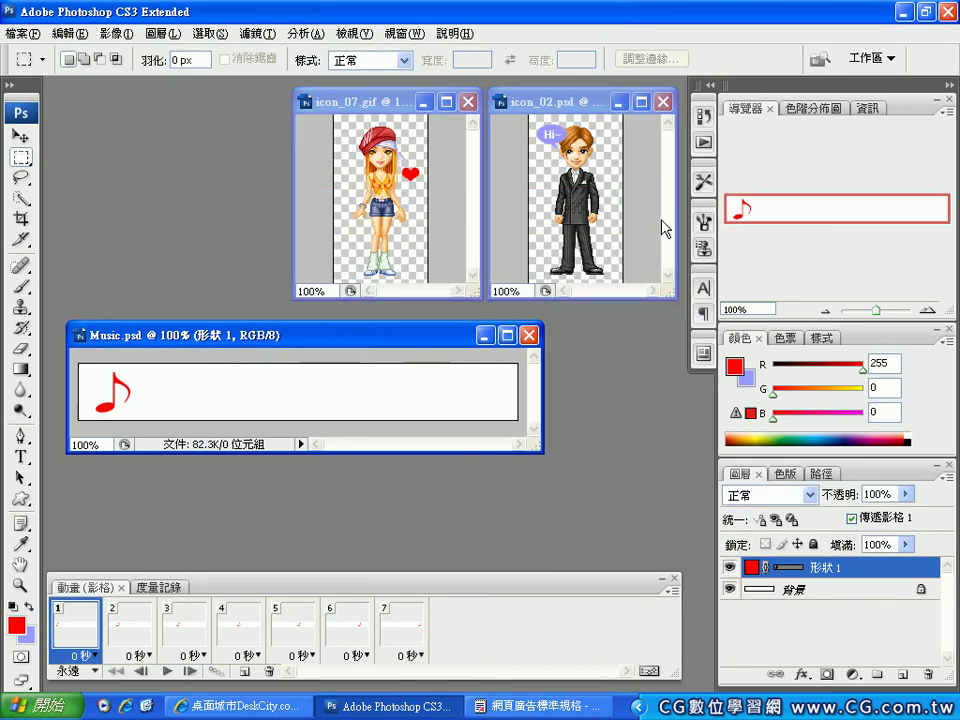
Export the animation for the web as a 256-color GIF named Music in the GIF folder.
click(22, 33)
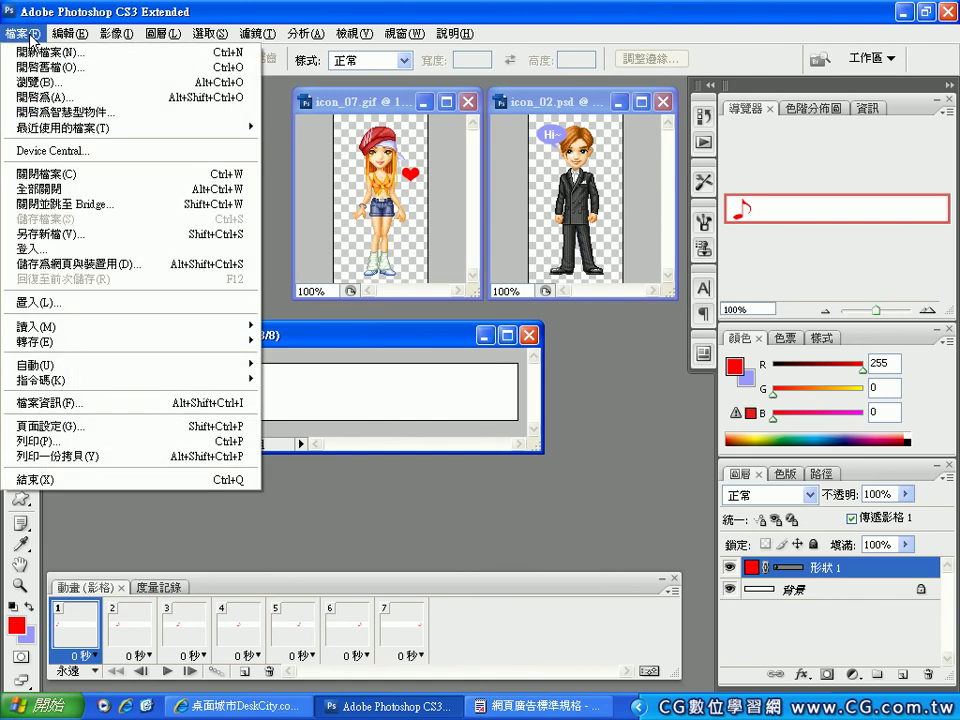
click(104, 266)
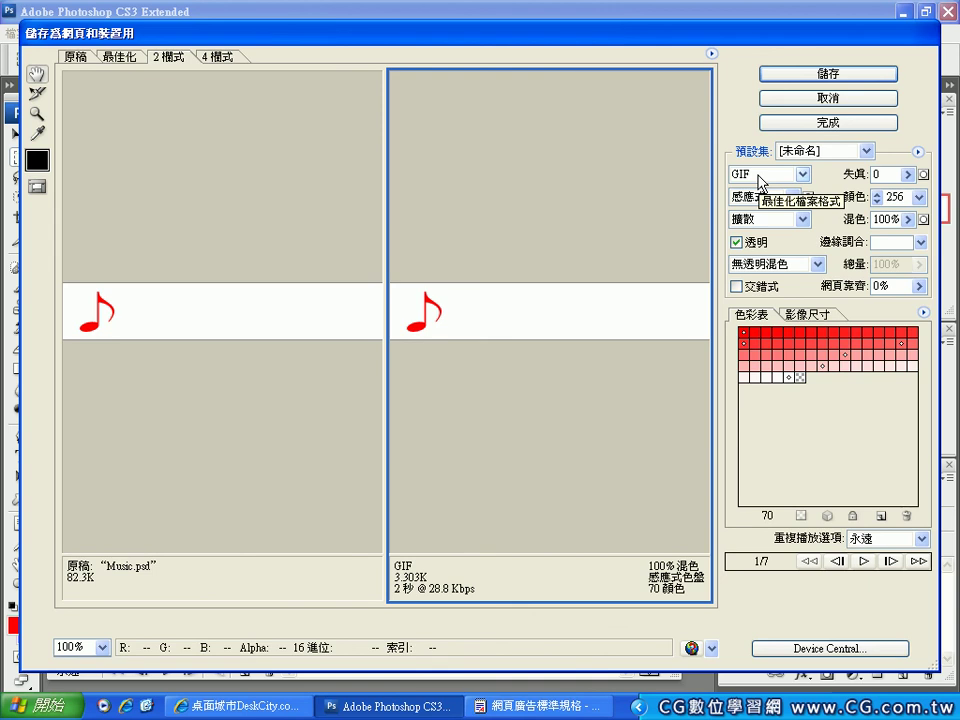
click(810, 76)
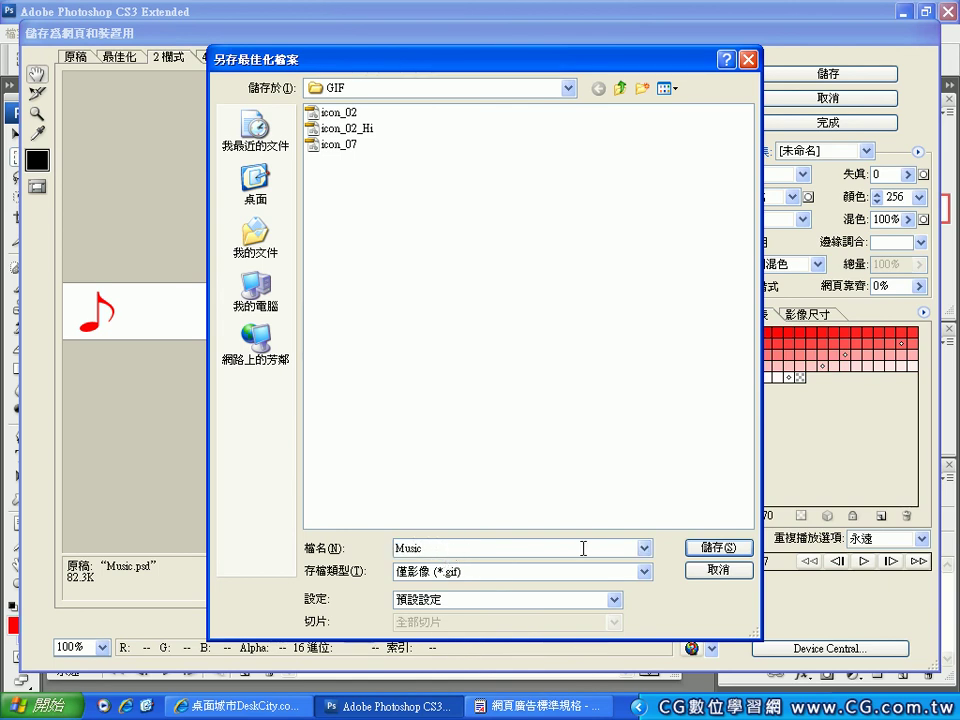
click(719, 548)
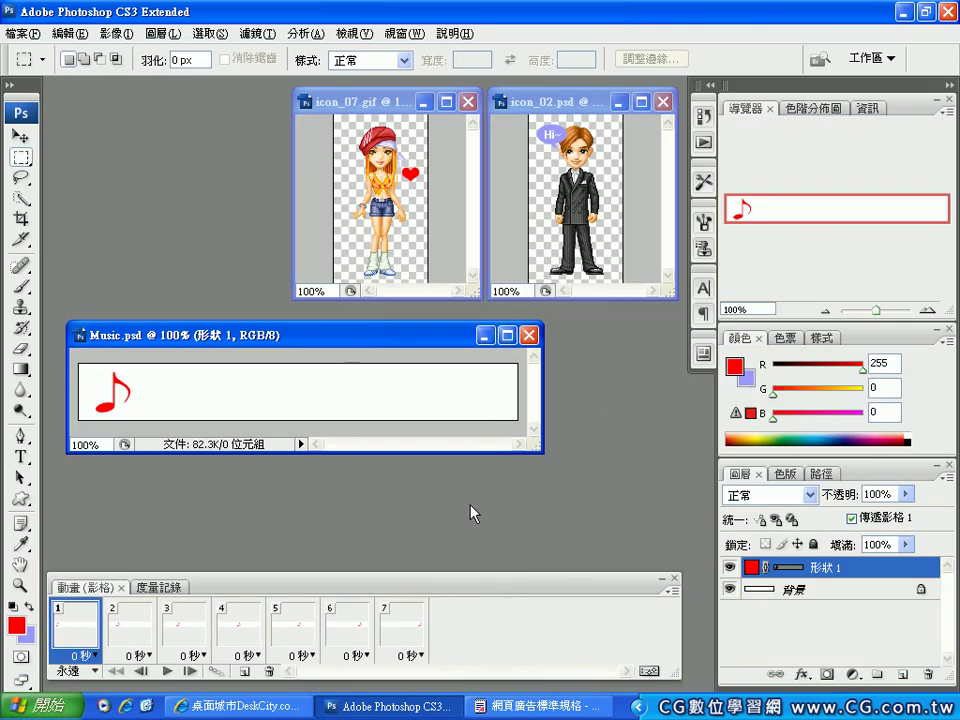
Switch to Internet Explorer and browse the GIF folder for a file to open, listing all file types (所有檔案).
click(268, 706)
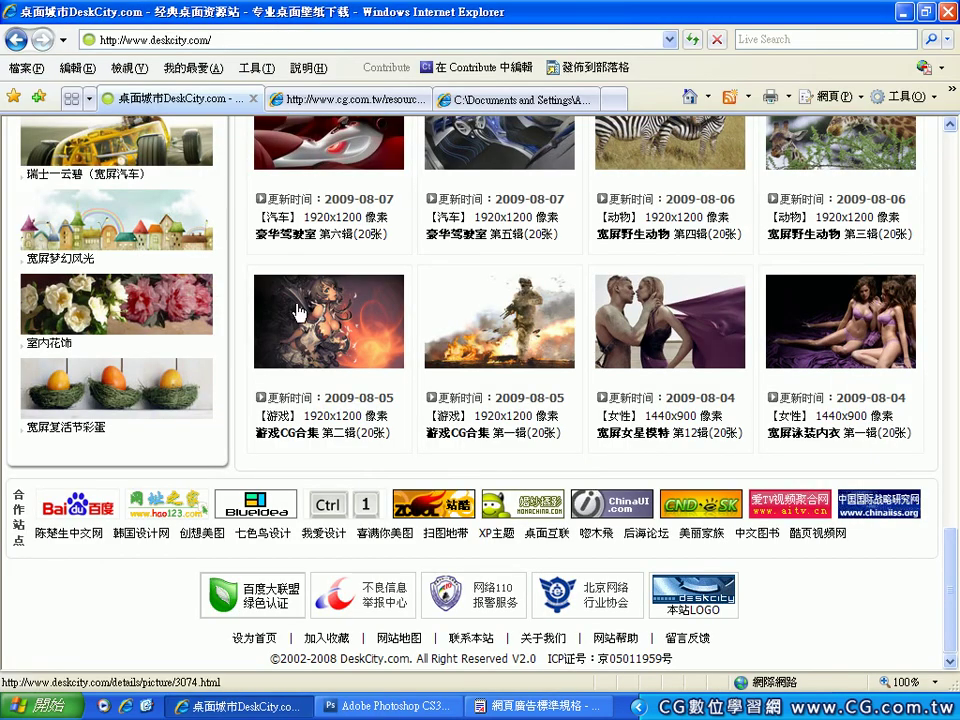
click(470, 104)
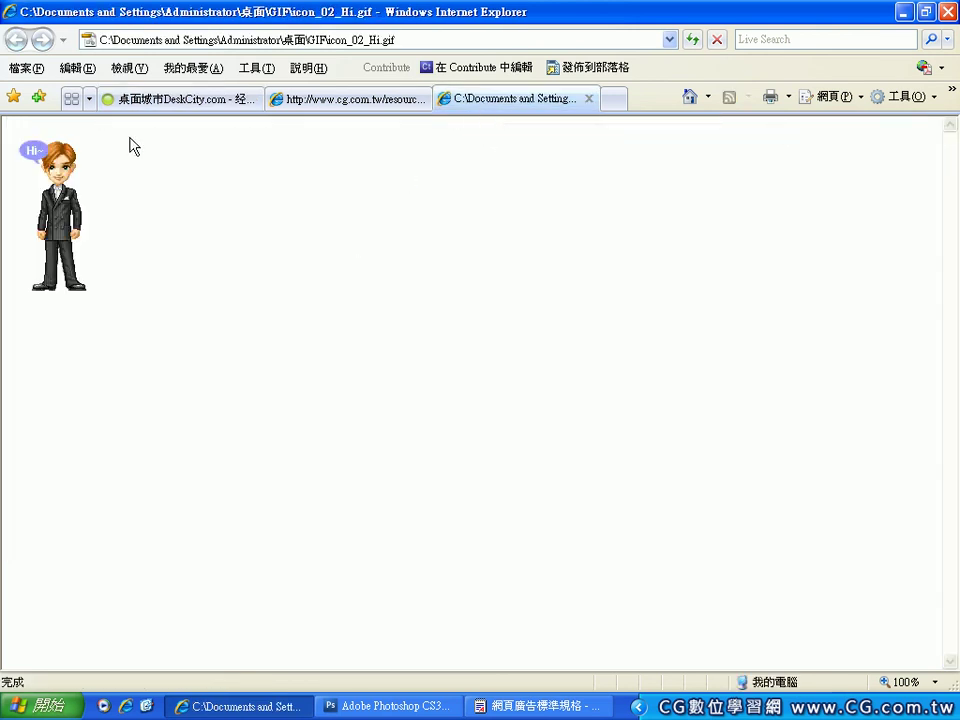
click(26, 68)
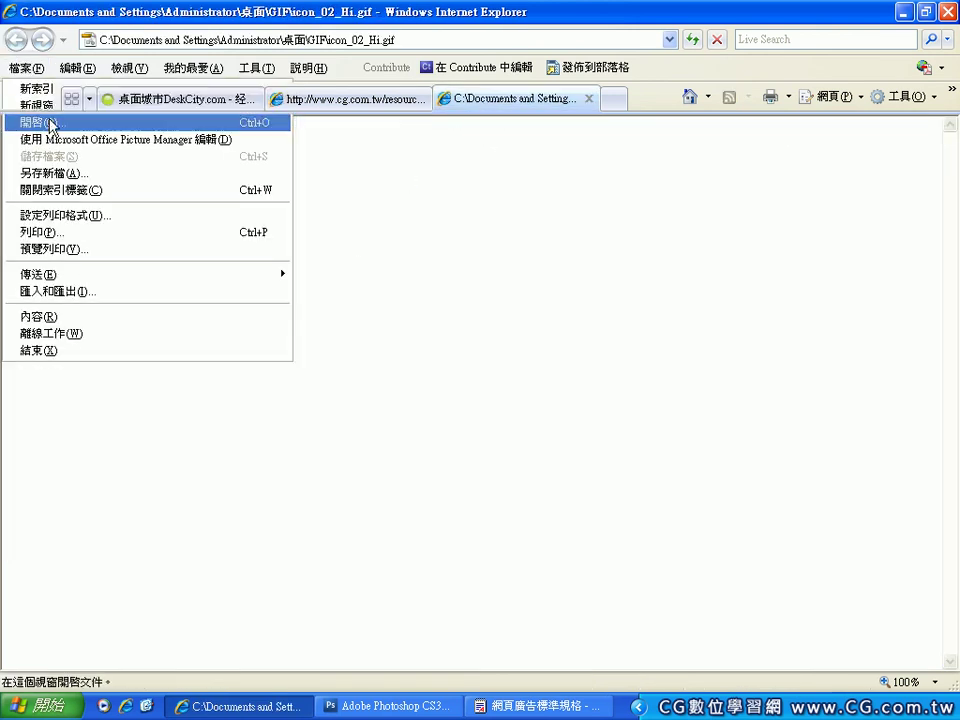
click(50, 124)
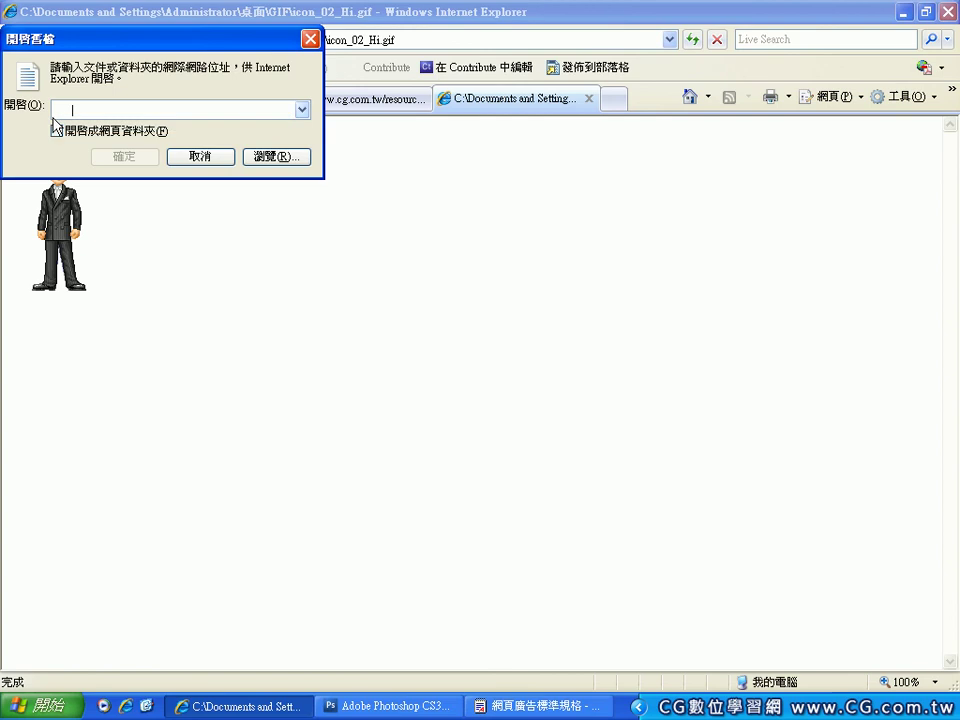
click(268, 157)
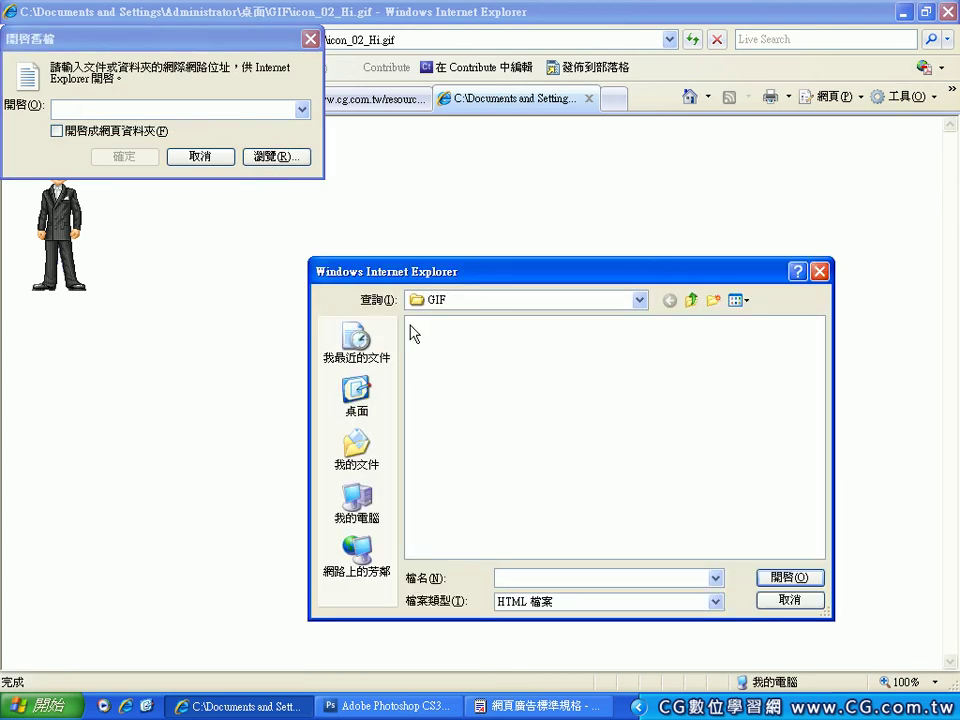
click(573, 602)
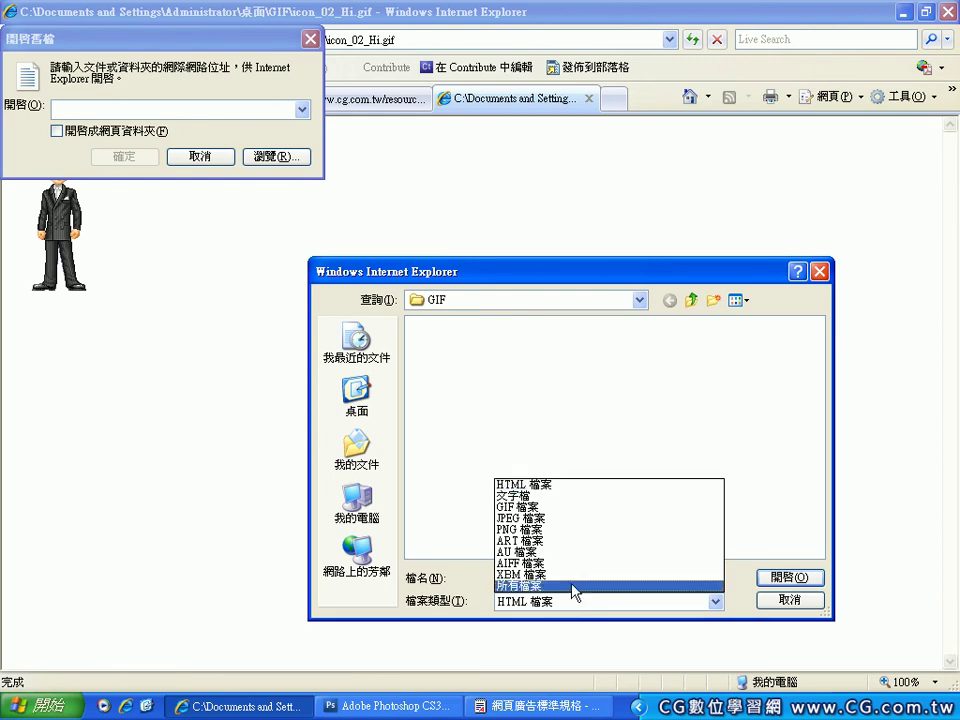
click(573, 587)
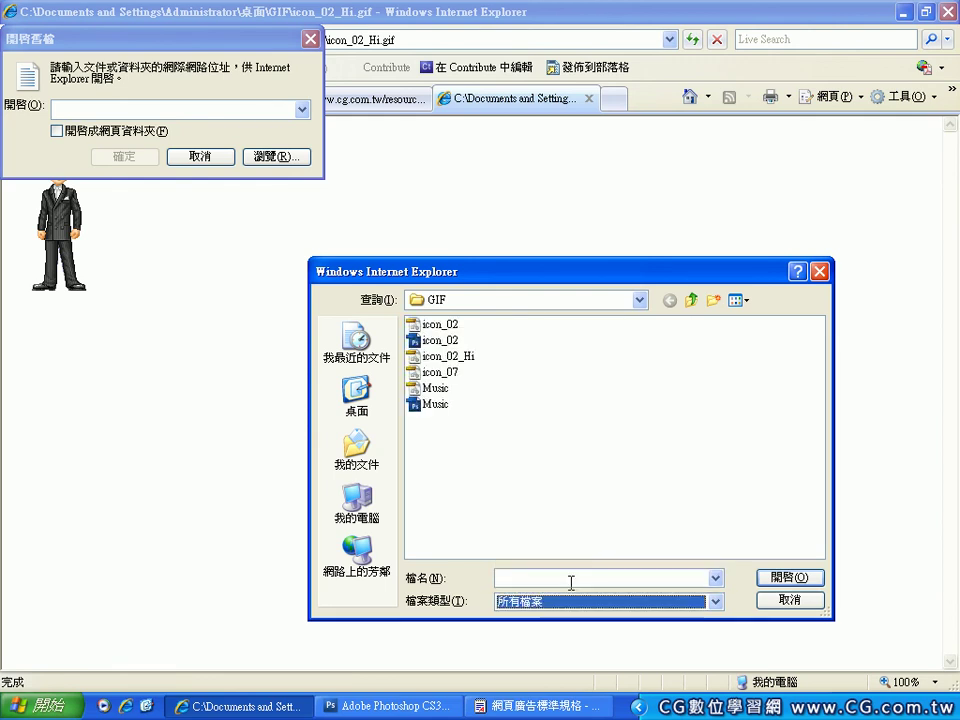
Open Music.gif in the browser to check its animation, and switch back to Photoshop.
click(431, 391)
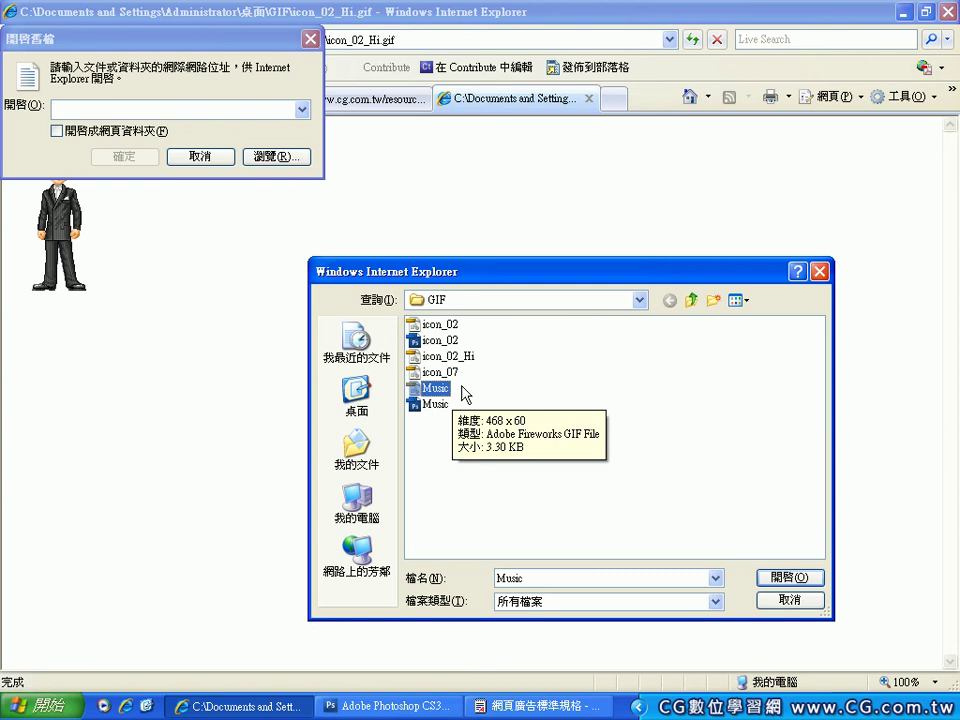
click(790, 578)
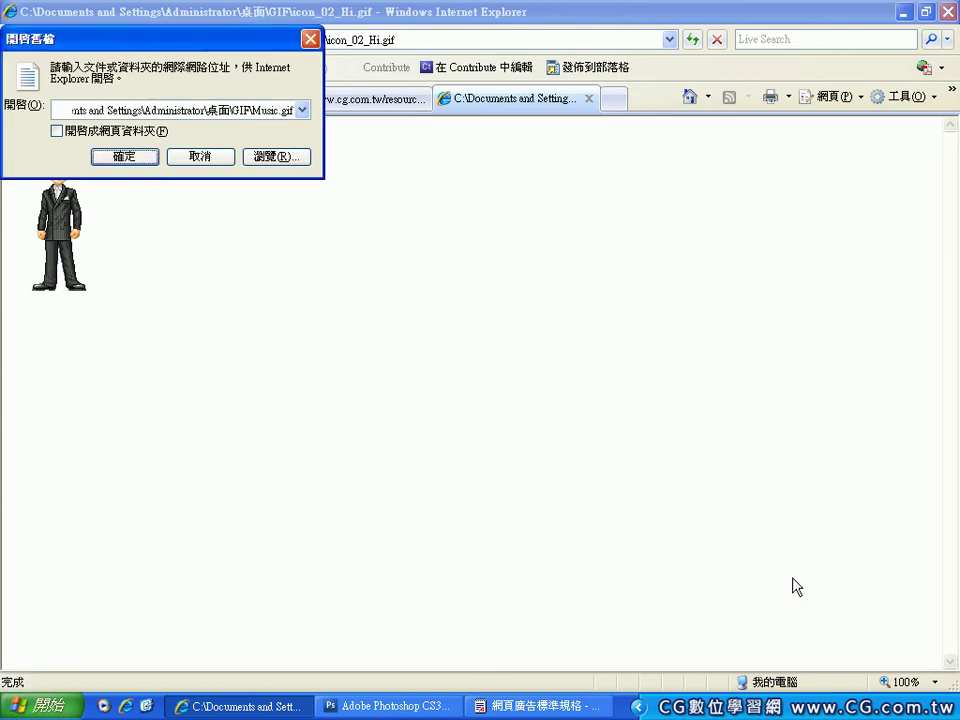
click(145, 162)
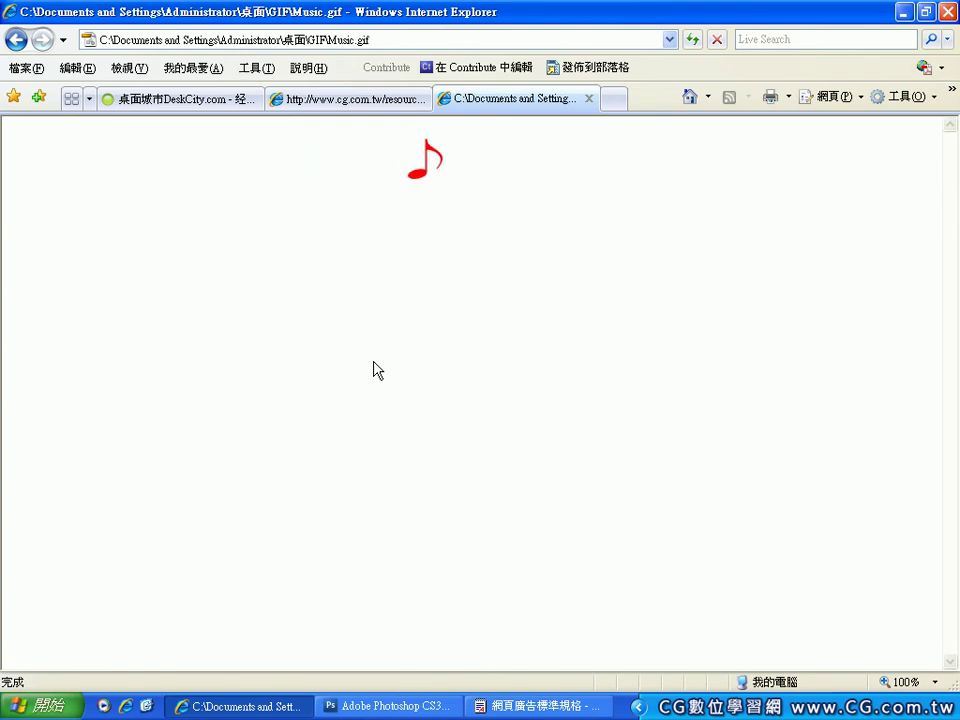
click(388, 706)
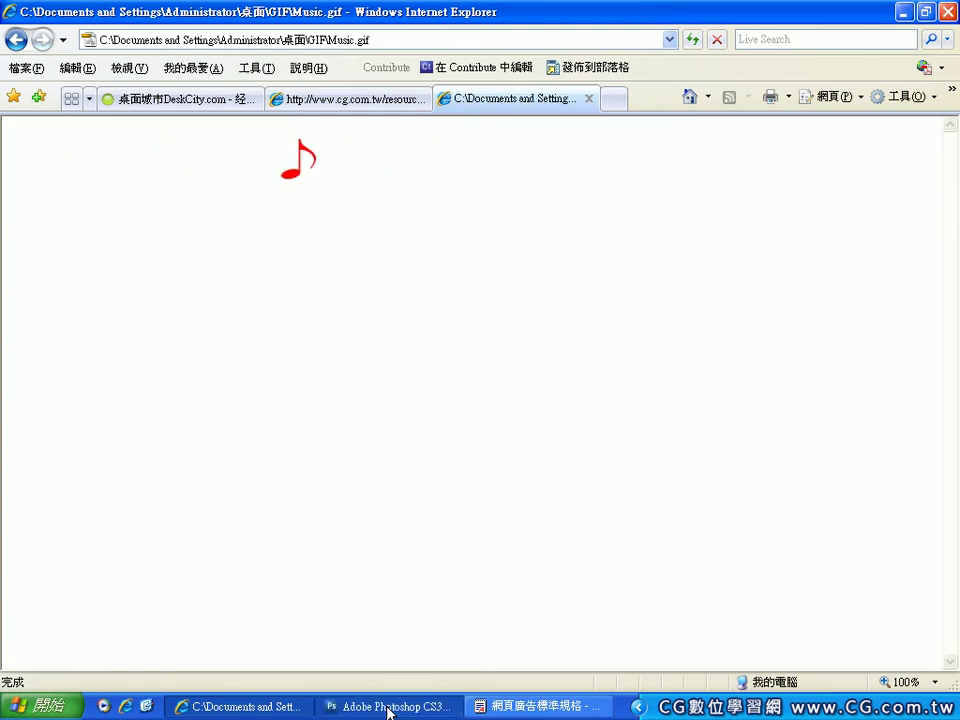